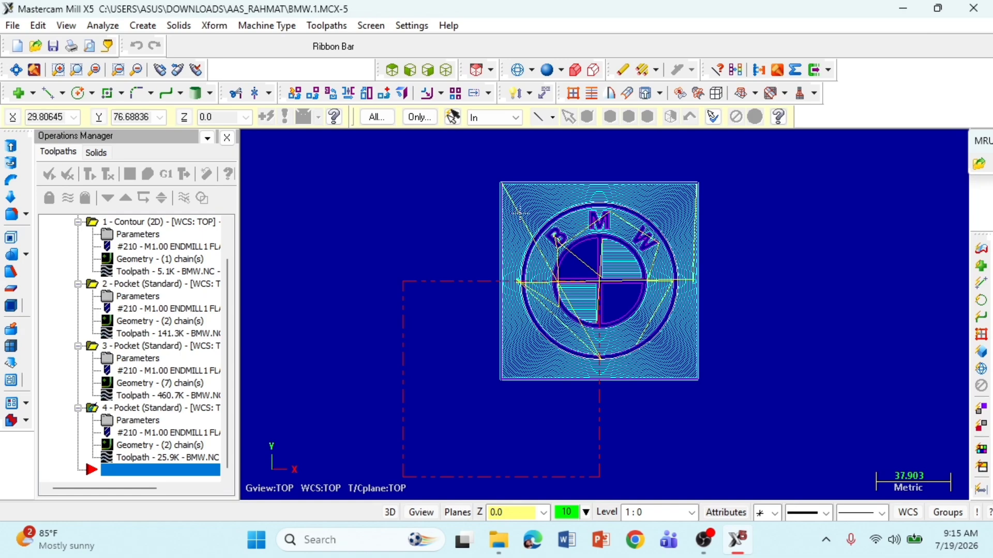
Inspect the BMW logo's toolpaths in isometric view and return to the top view
{"action": "left_click", "coordinate": [446, 70]}
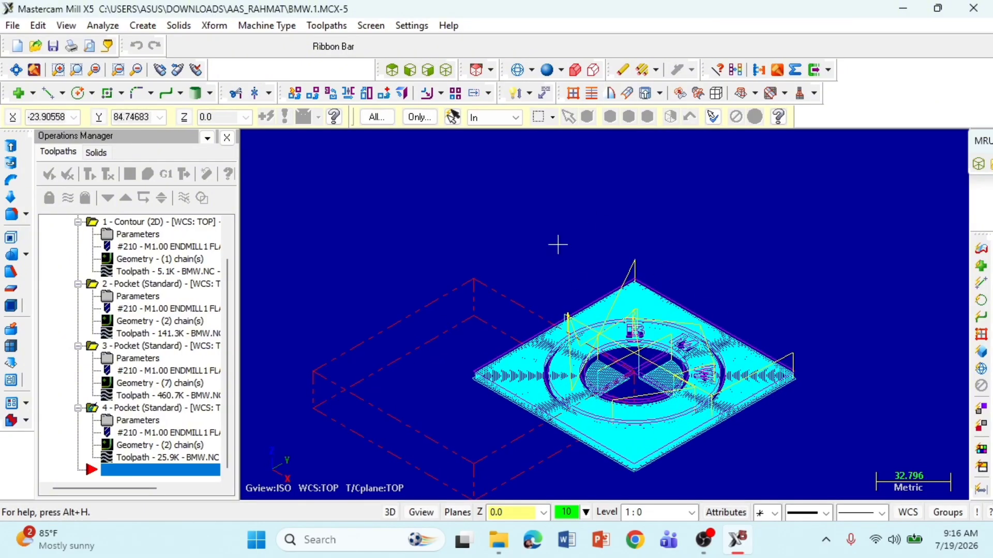
{"action": "left_click", "coordinate": [395, 72]}
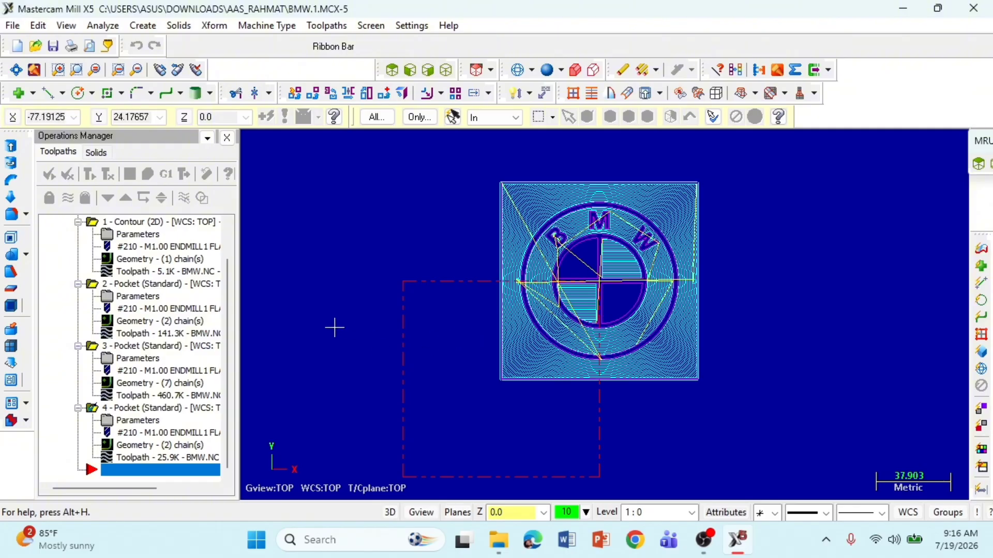
Open the 2D contour operation's parameters and examine its tool, holder and cut parameters, widening the tool name column
{"action": "left_click", "coordinate": [141, 235]}
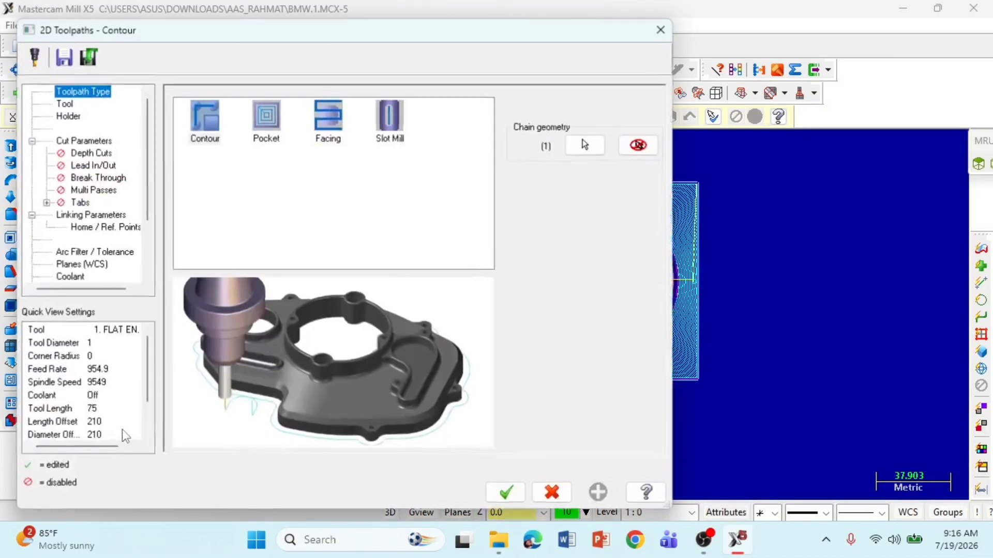
{"action": "left_click_drag", "start_coordinate": [494, 38], "coordinate": [314, 59]}
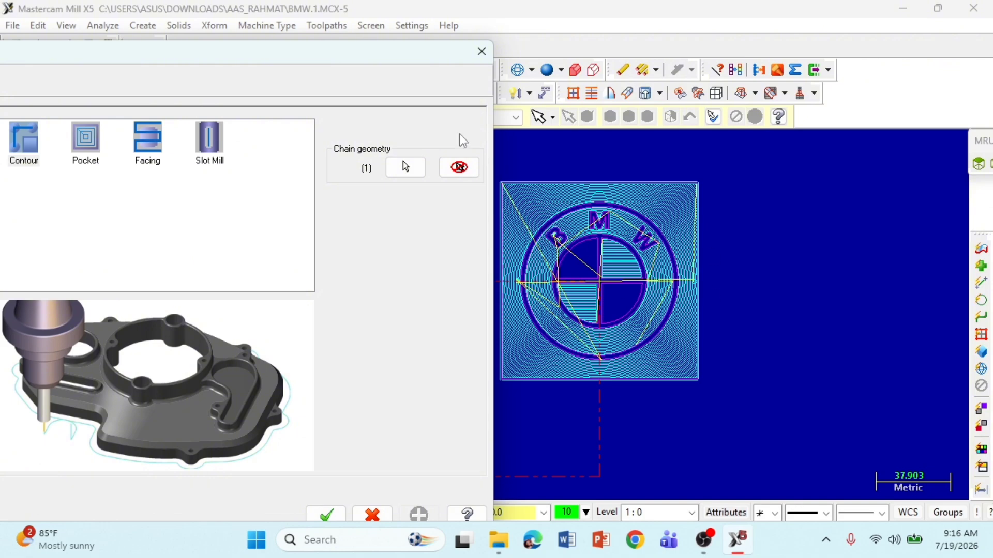
{"action": "left_click_drag", "start_coordinate": [331, 58], "coordinate": [698, 31]}
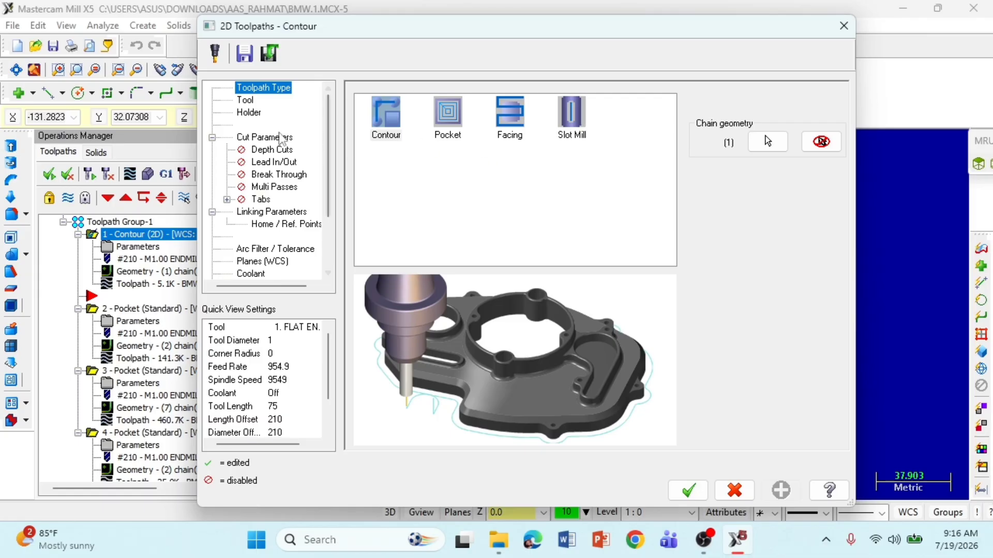
{"action": "left_click", "coordinate": [247, 102]}
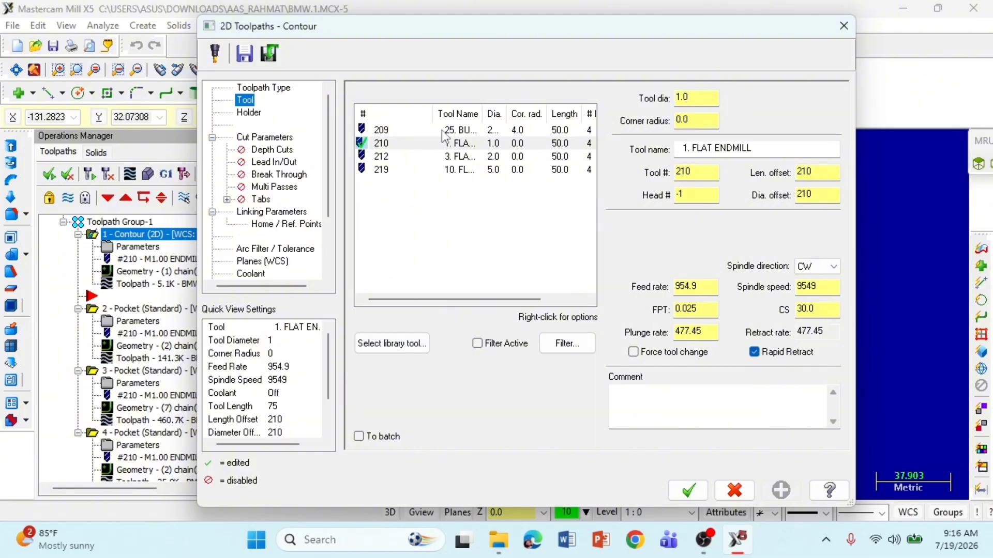
{"action": "double_click", "coordinate": [483, 113]}
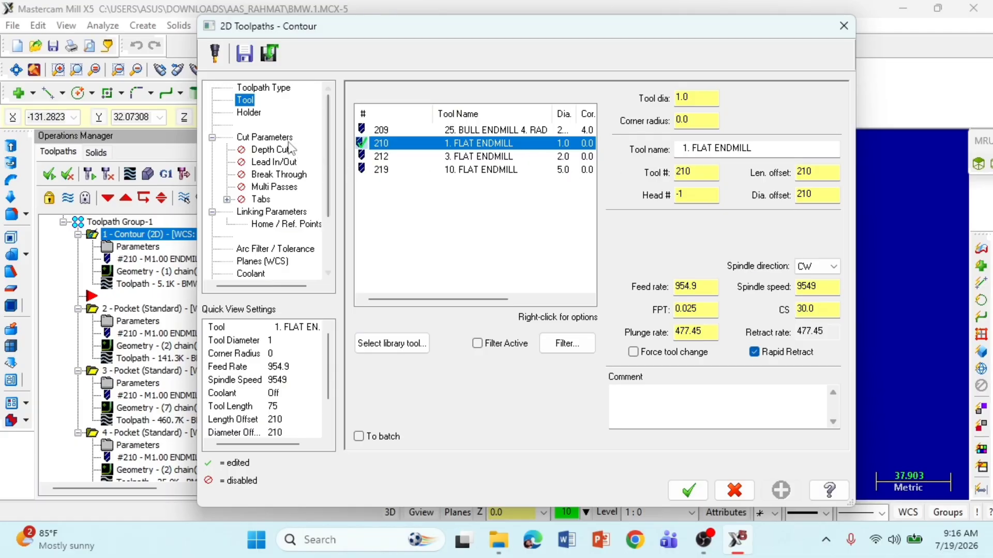
{"action": "left_click", "coordinate": [249, 113]}
{"action": "left_click", "coordinate": [263, 137]}
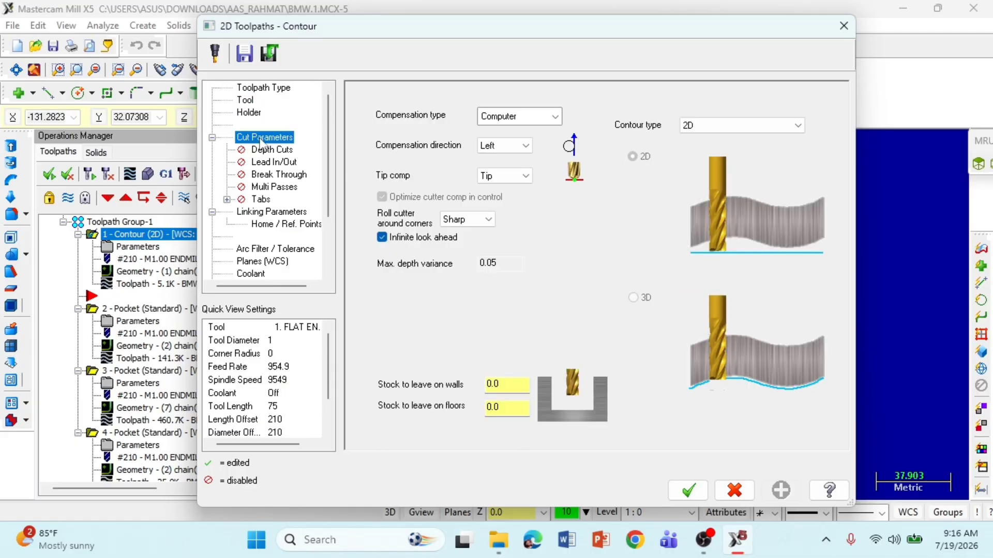
Examine the contour operation's depth cuts, lead in/out, break through, multi passes and tabs settings
{"action": "left_click", "coordinate": [274, 150]}
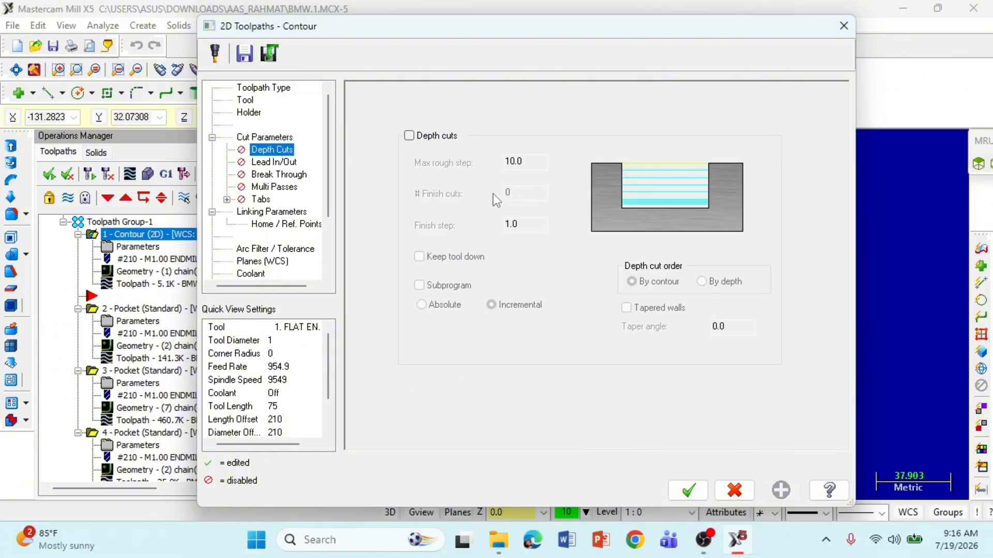
{"action": "left_click", "coordinate": [283, 163]}
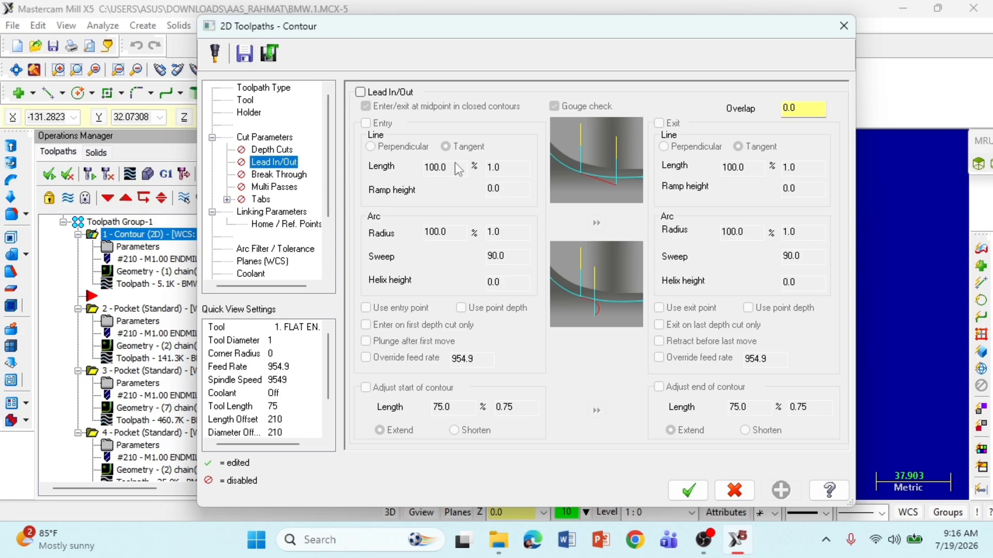
{"action": "left_click", "coordinate": [284, 175]}
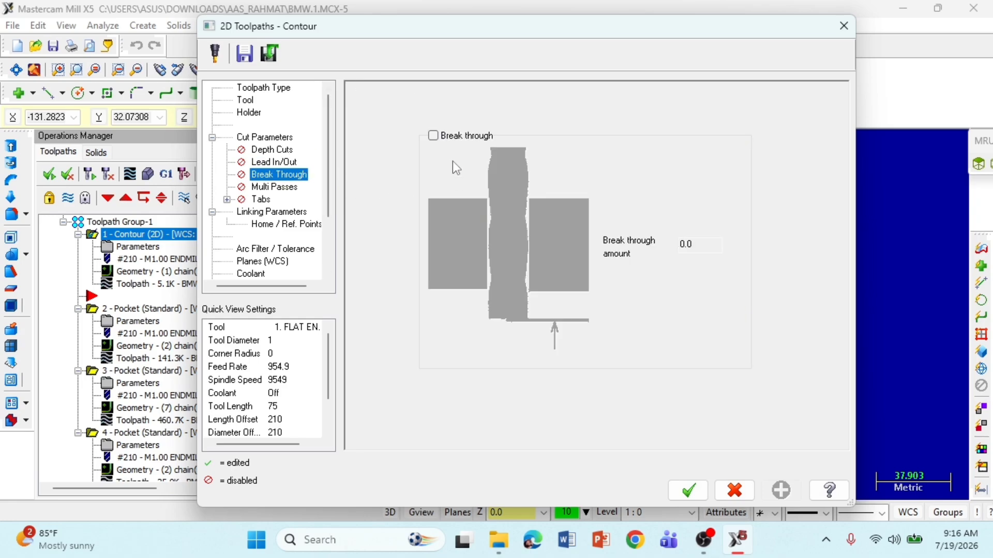
{"action": "left_click", "coordinate": [280, 188]}
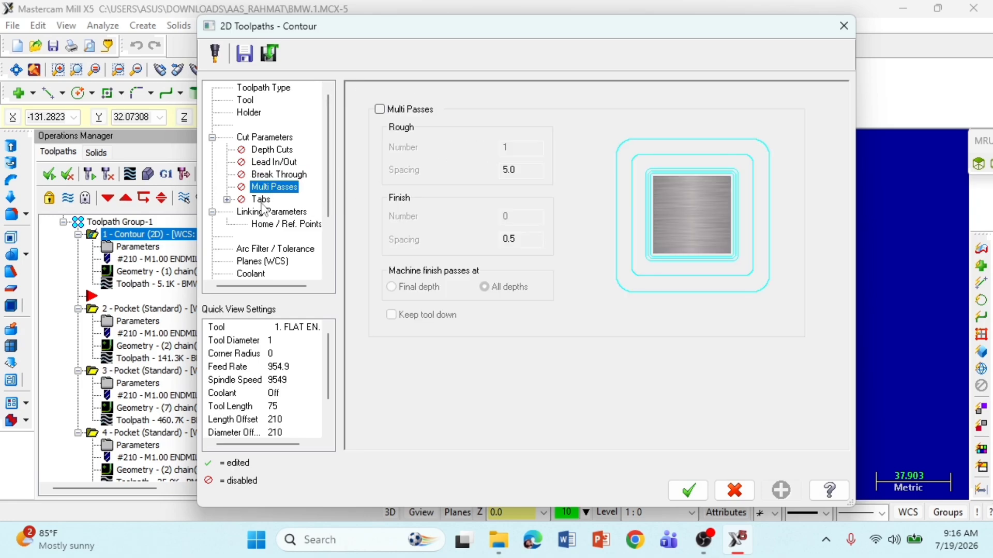
{"action": "left_click", "coordinate": [261, 200]}
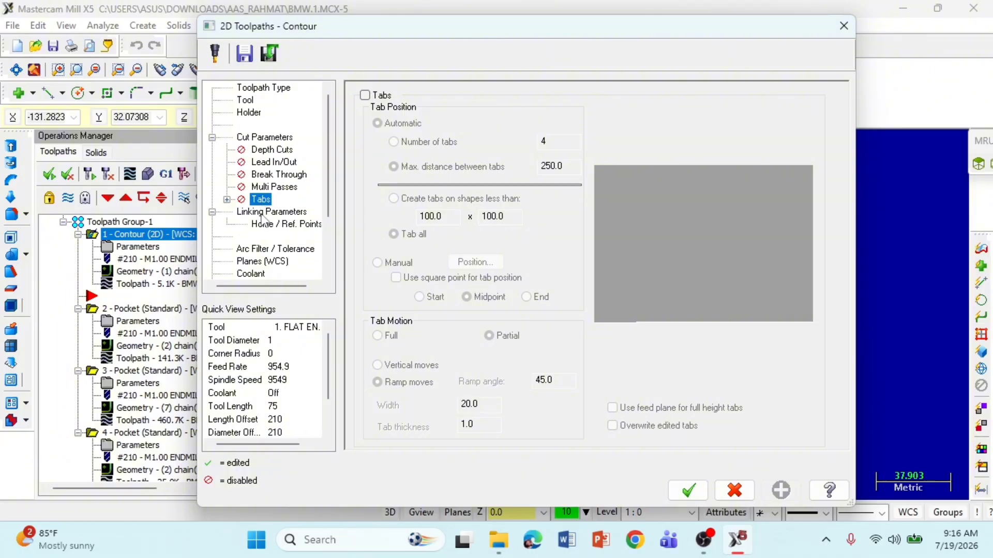
Check the contour operation's linking parameters, including the cut depth, and accept the operation's settings
{"action": "left_click", "coordinate": [265, 213]}
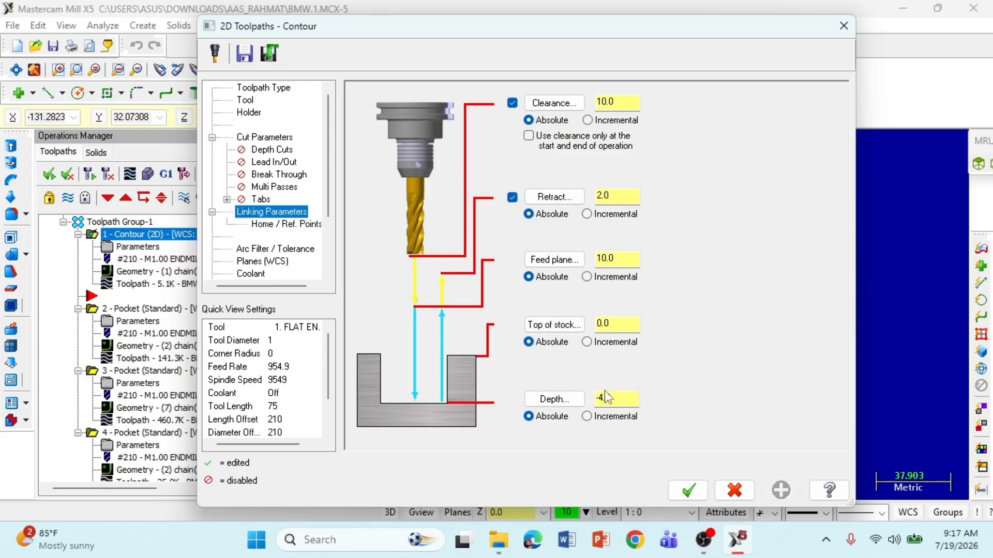
{"action": "left_click", "coordinate": [619, 398]}
{"action": "left_click", "coordinate": [702, 495]}
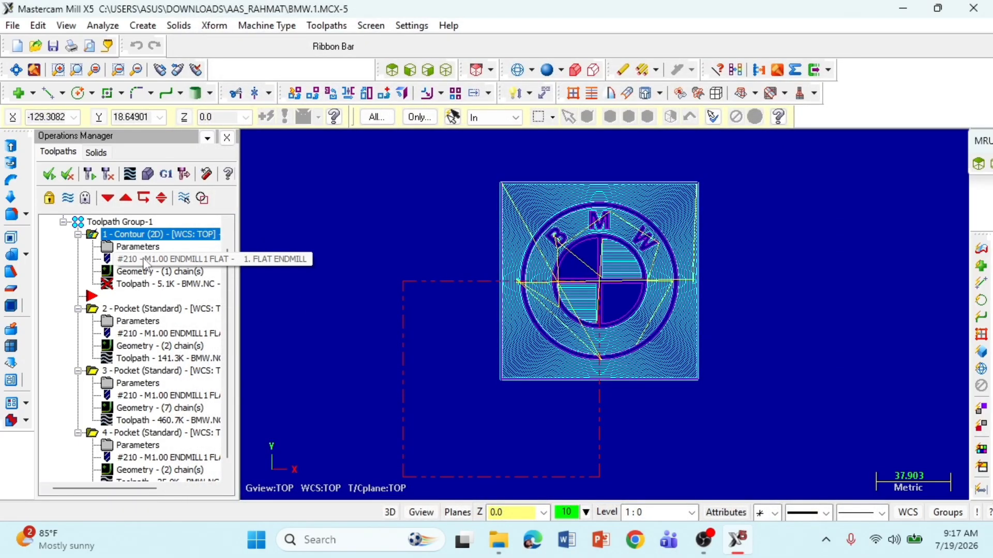
Check the contour operation's chained geometry, then regenerate the operation and open and close its backplot
{"action": "left_click", "coordinate": [136, 273]}
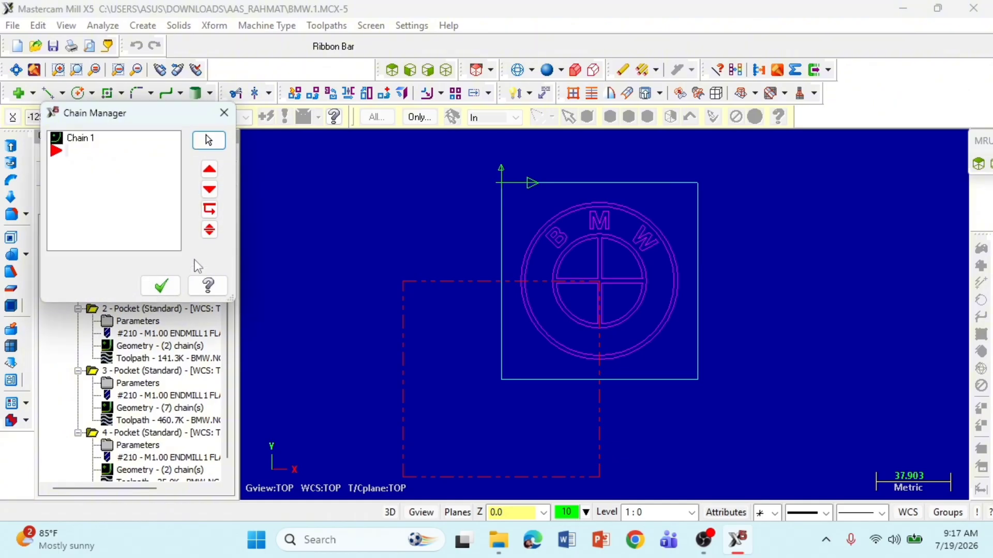
{"action": "left_click", "coordinate": [162, 287]}
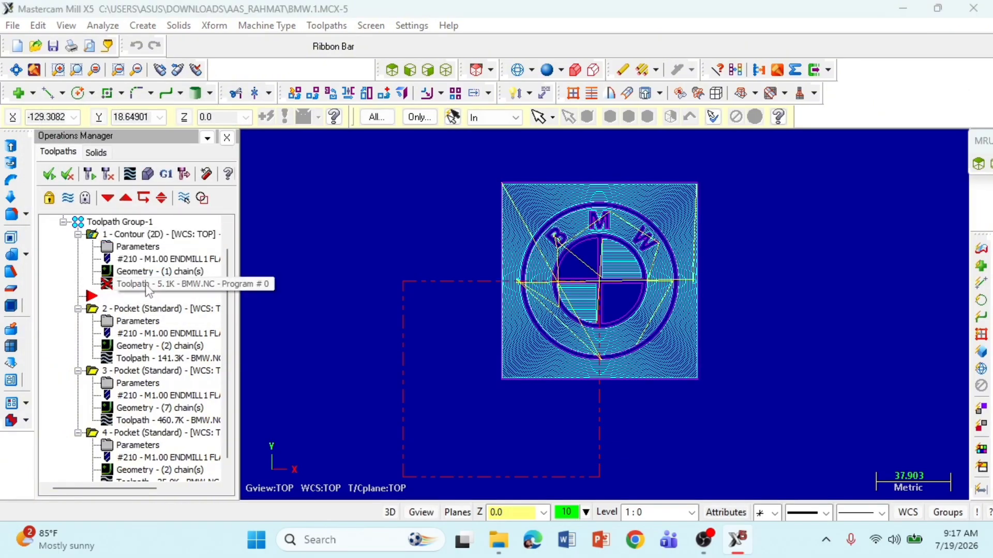
{"action": "left_click", "coordinate": [169, 284]}
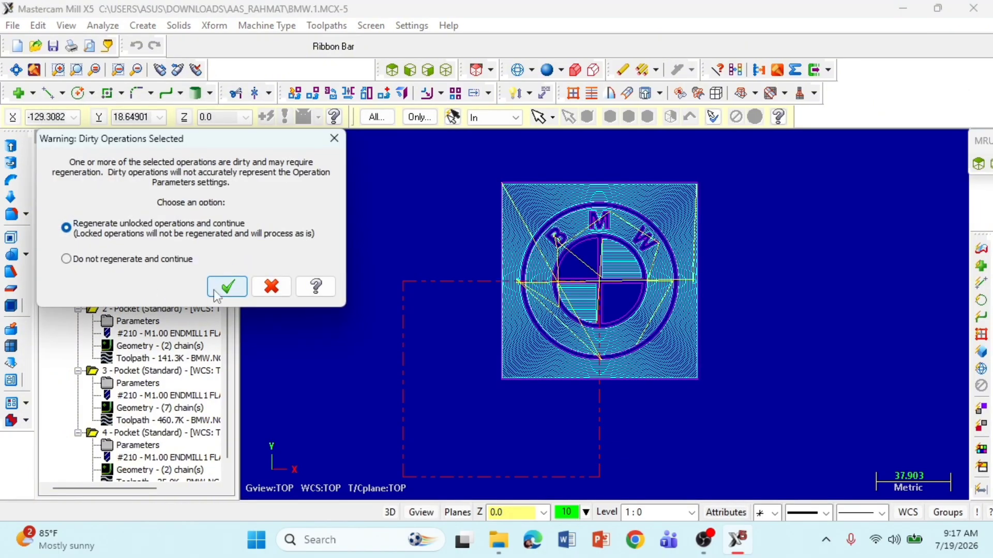
{"action": "left_click", "coordinate": [228, 287]}
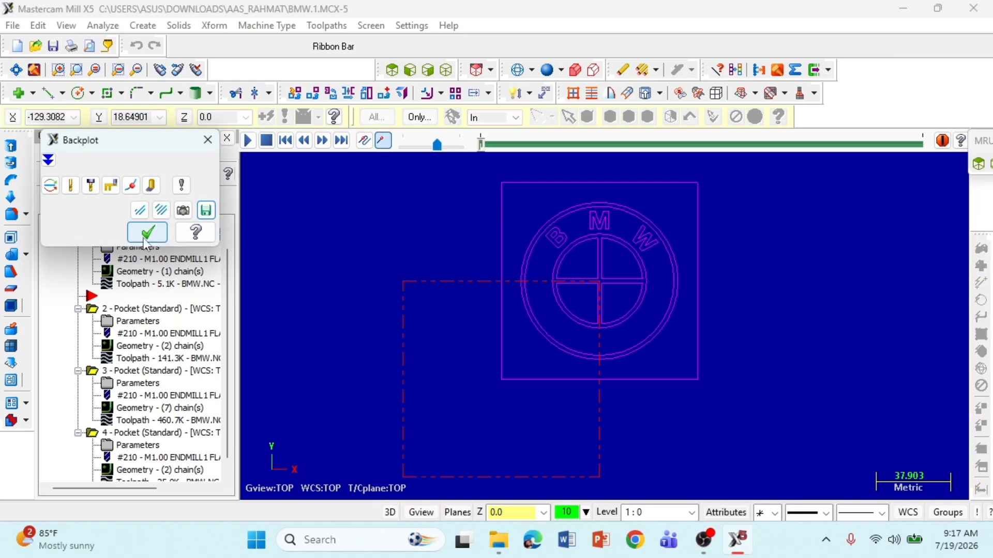
{"action": "left_click", "coordinate": [148, 233]}
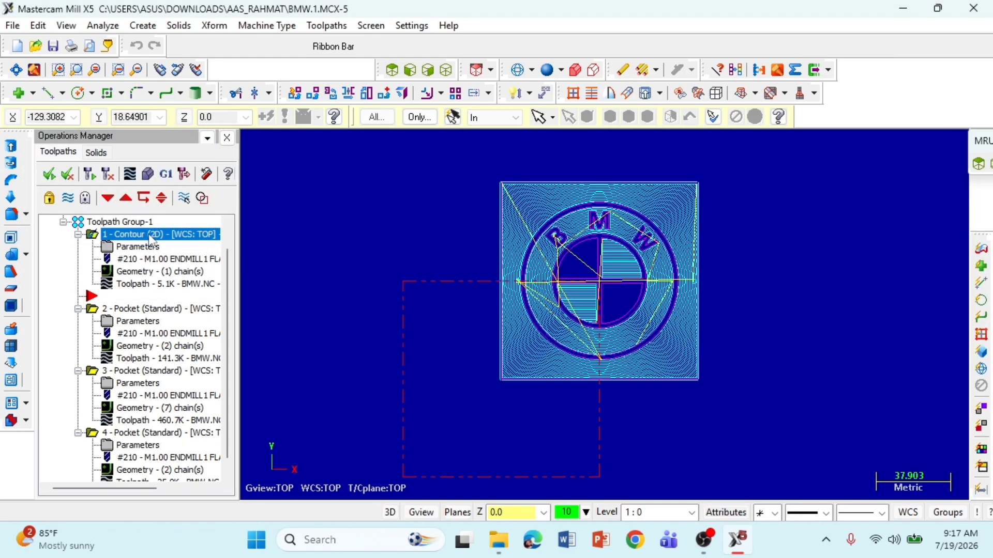
Open the parameters of the pocket operation listed second and examine its tool, holder and cut parameters
{"action": "left_click", "coordinate": [164, 310]}
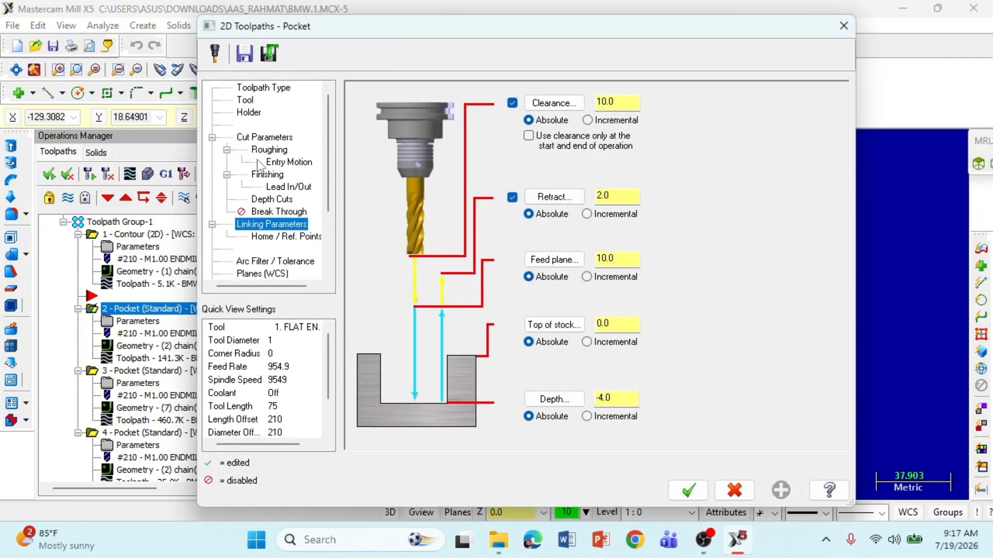
{"action": "left_click", "coordinate": [245, 100]}
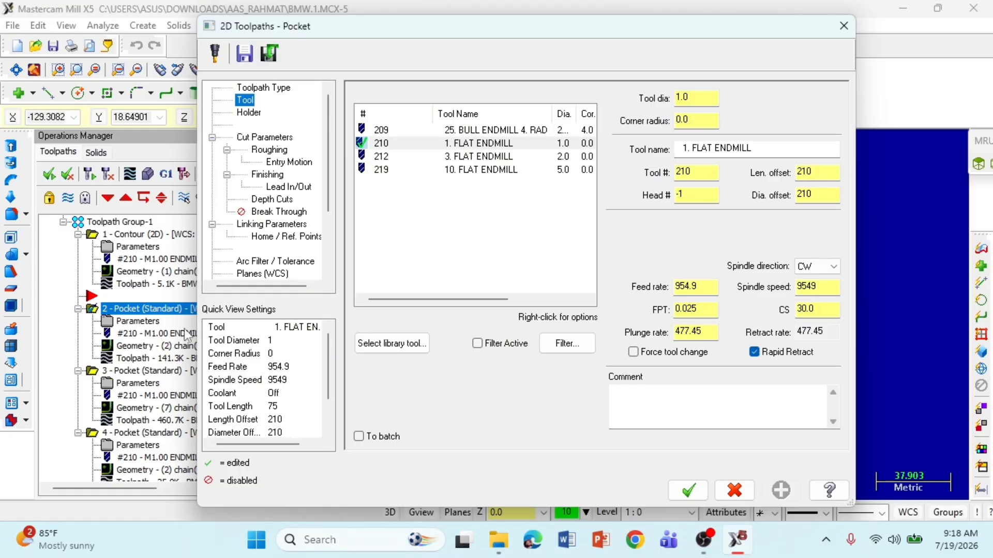
{"action": "left_click", "coordinate": [252, 115]}
{"action": "left_click", "coordinate": [258, 137]}
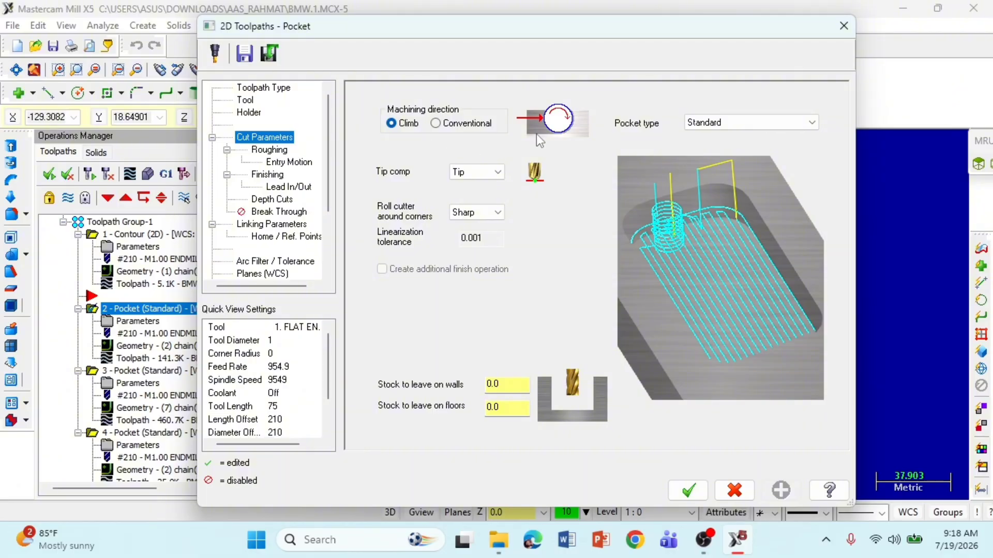
Examine the pocket operation's roughing, entry motion, finishing and lead in/out settings
{"action": "left_click", "coordinate": [264, 151]}
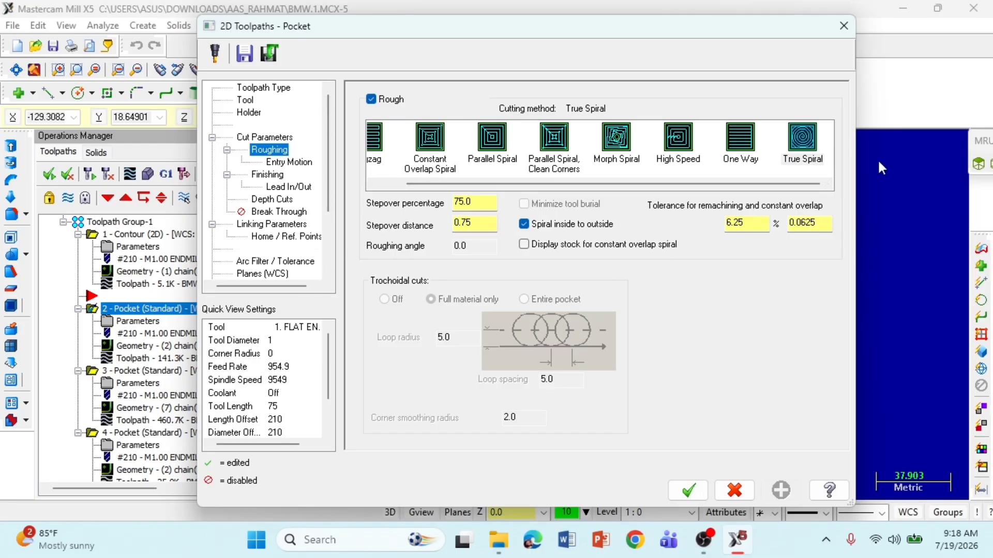
{"action": "left_click", "coordinate": [269, 163]}
{"action": "left_click", "coordinate": [267, 177]}
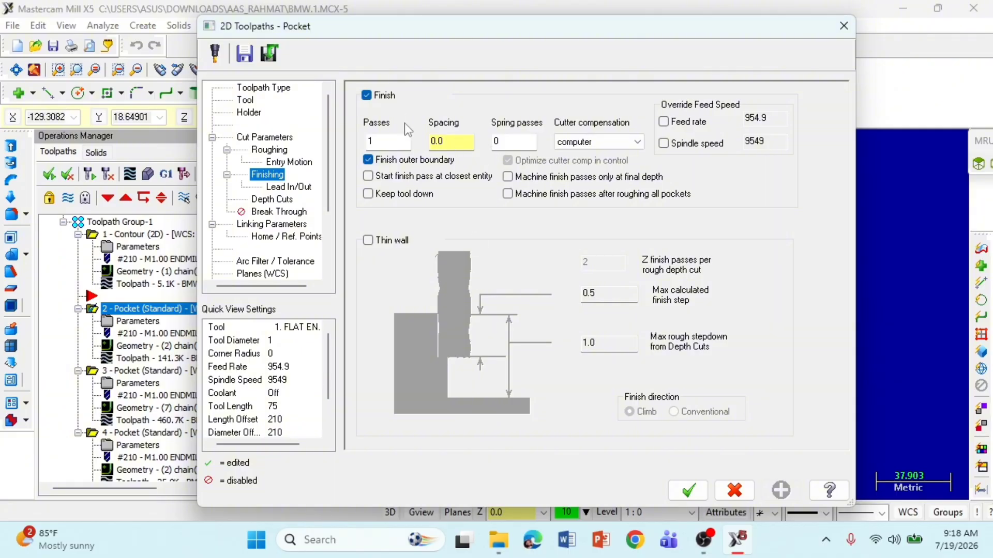
{"action": "left_click", "coordinate": [294, 187]}
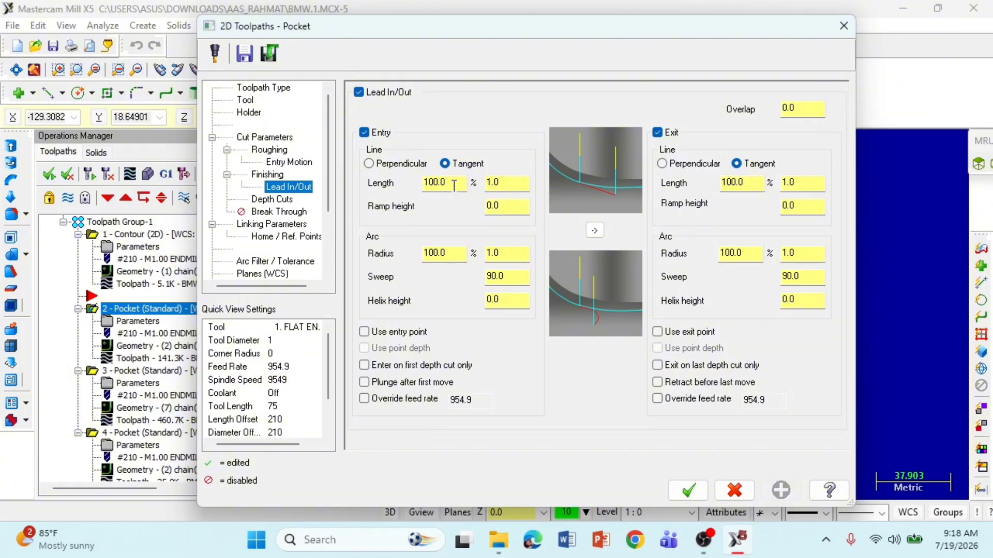
Re-enter 1.0 as the maximum rough step in the pocket operation's depth cuts
{"action": "left_click", "coordinate": [271, 199]}
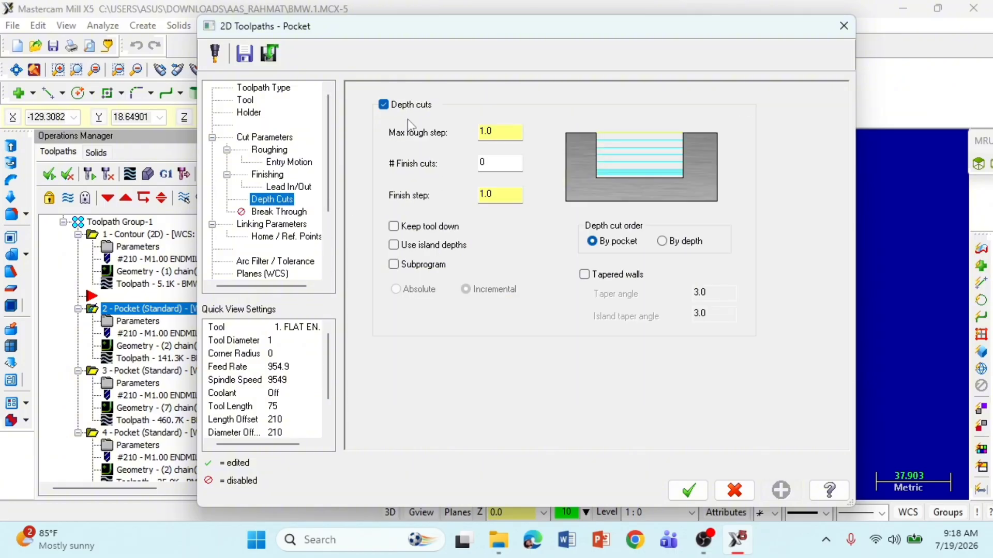
{"action": "left_click", "coordinate": [498, 133]}
{"action": "key", "text": "BackSpace"}
{"action": "type", "text": "5"}
{"action": "key", "text": "BackSpace"}
{"action": "type", "text": "0"}
Examine the pocket's break through, linking and home/reference point settings, recheck its depth cuts and accept the parameters
{"action": "left_click", "coordinate": [281, 212]}
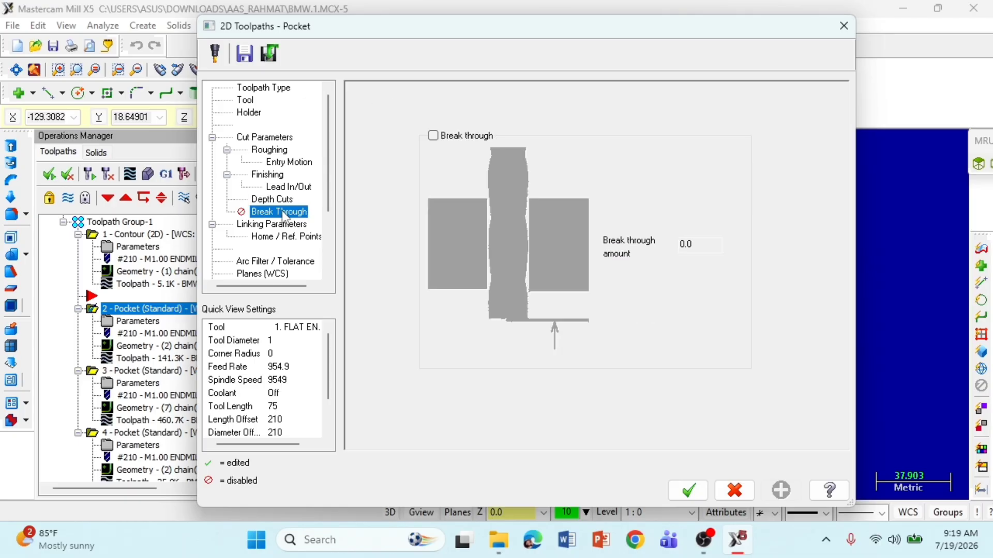
{"action": "left_click", "coordinate": [279, 226]}
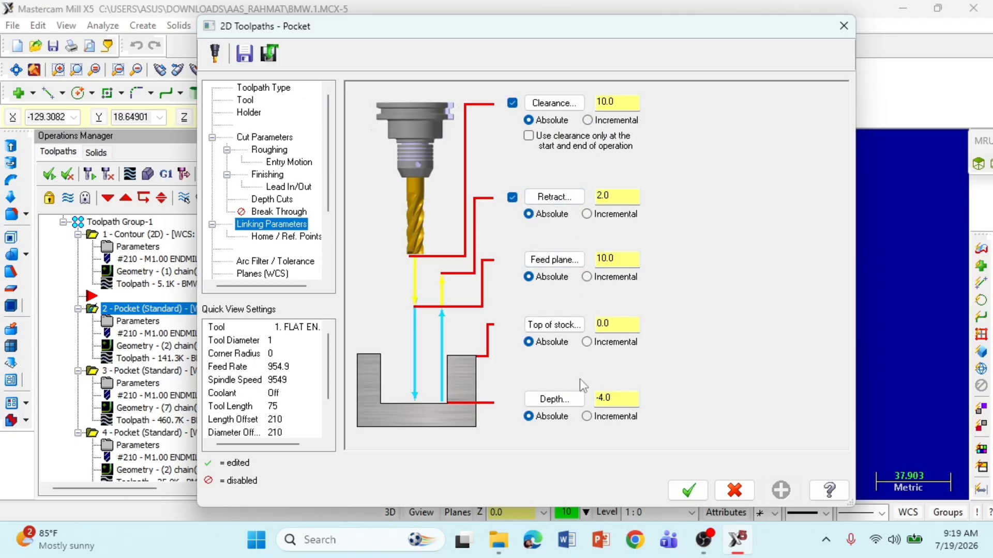
{"action": "left_click", "coordinate": [279, 236]}
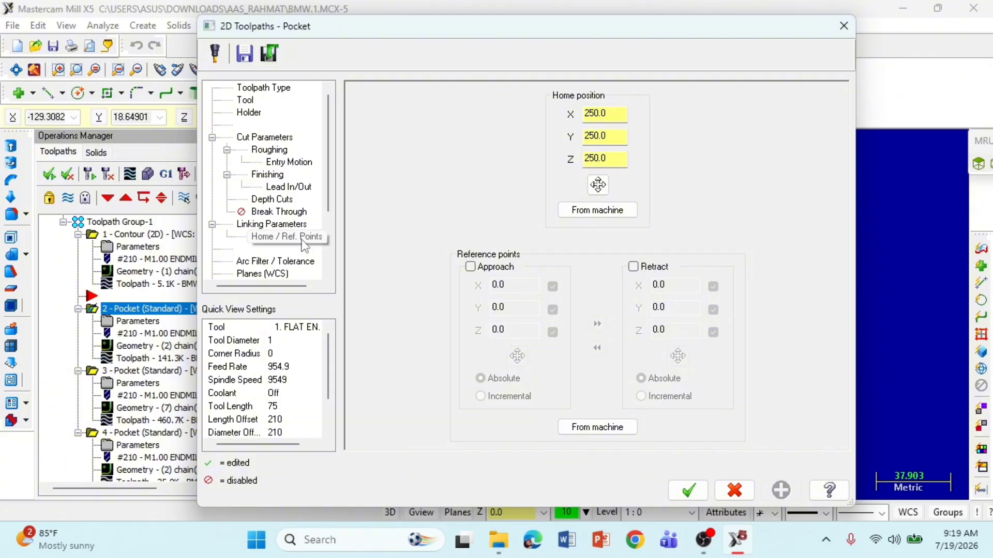
{"action": "left_click", "coordinate": [278, 199]}
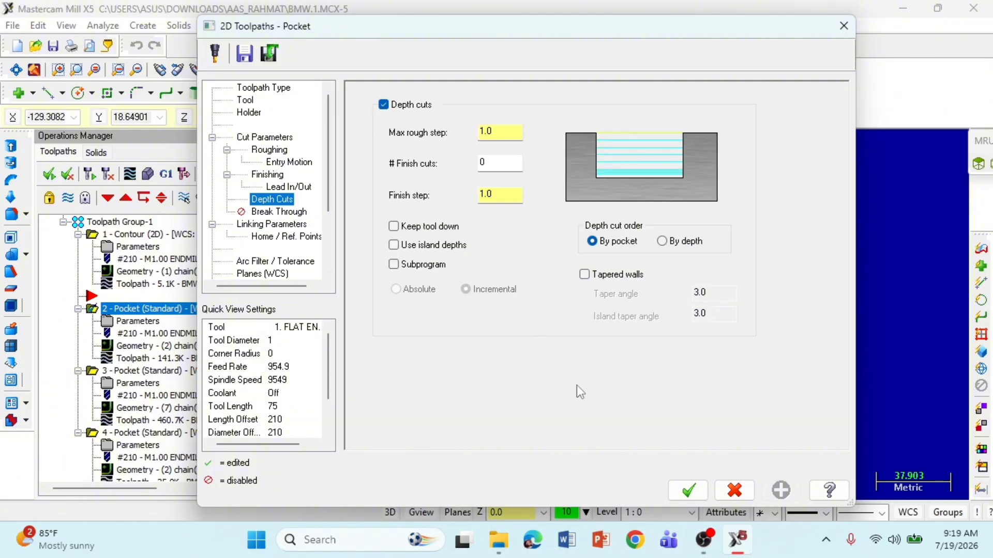
{"action": "left_click", "coordinate": [690, 492]}
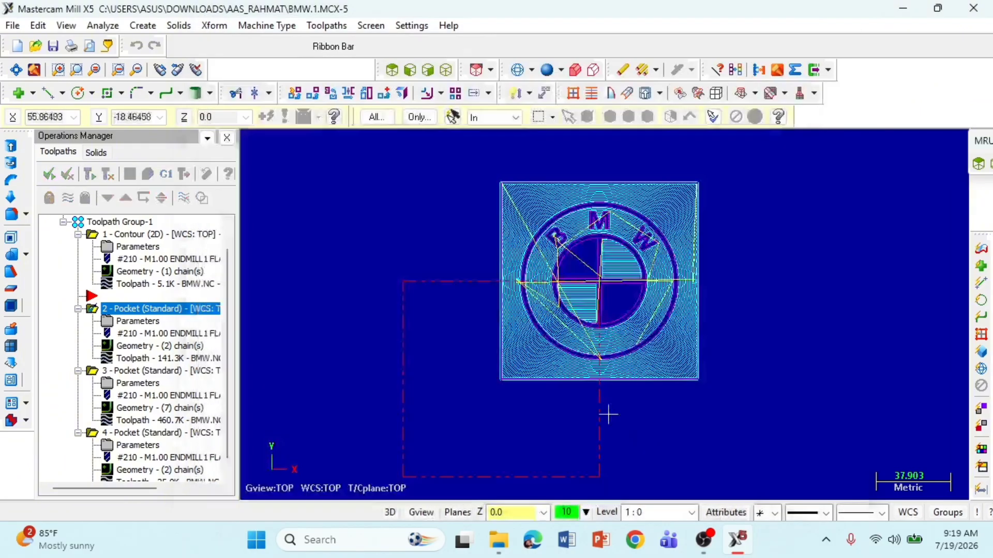
Review the second-listed operation's pocket toolpath in Backplot and examine its geometry chains
{"action": "left_click", "coordinate": [147, 362]}
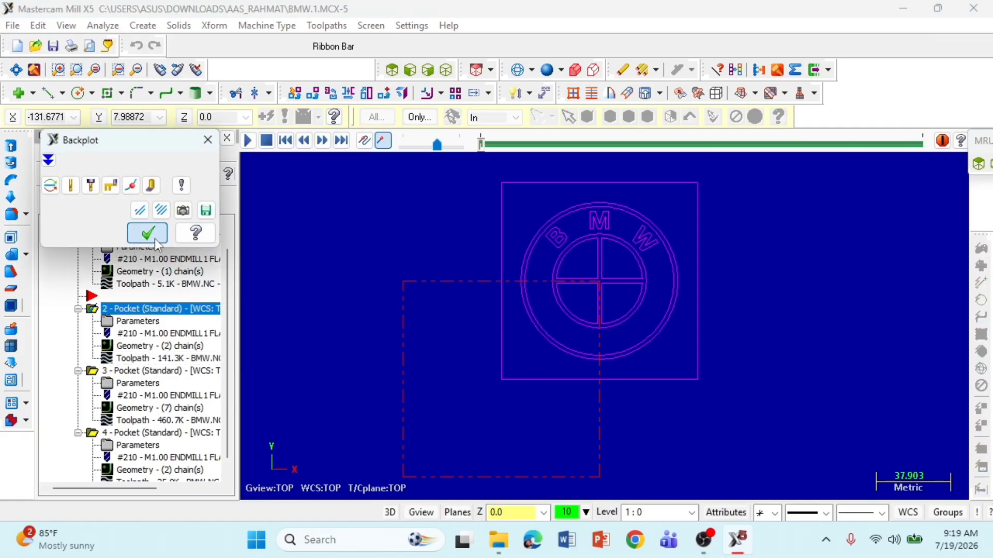
{"action": "left_click", "coordinate": [154, 238]}
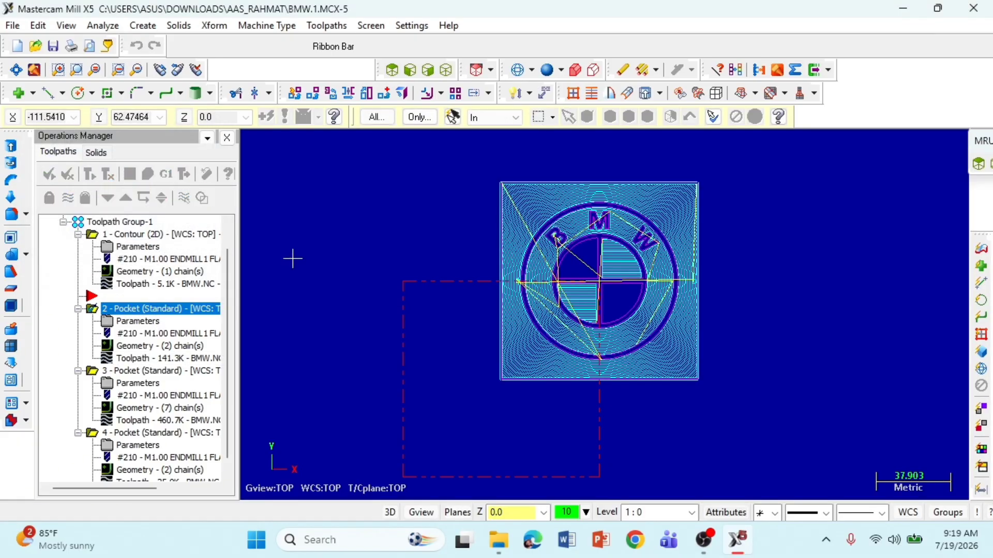
{"action": "left_click", "coordinate": [140, 350]}
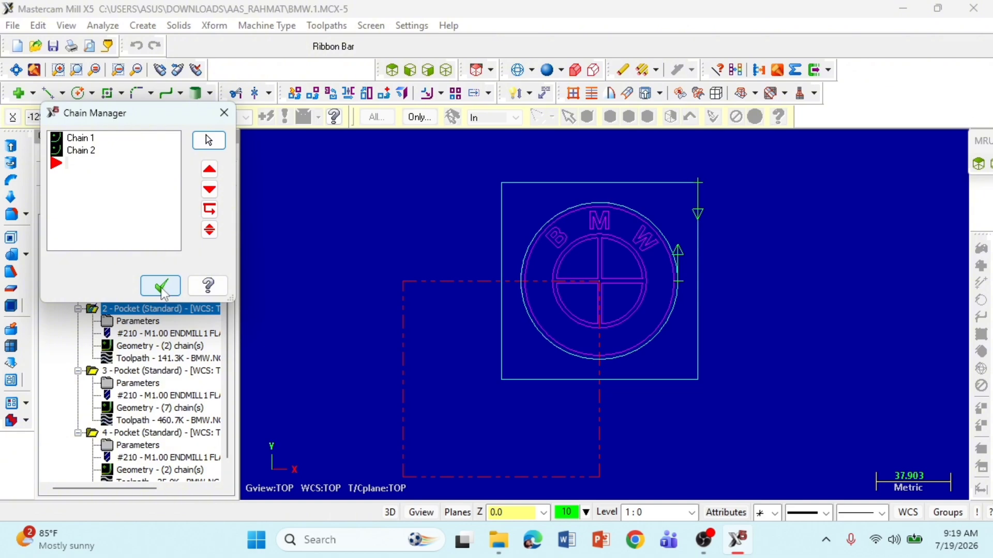
{"action": "left_click", "coordinate": [161, 286]}
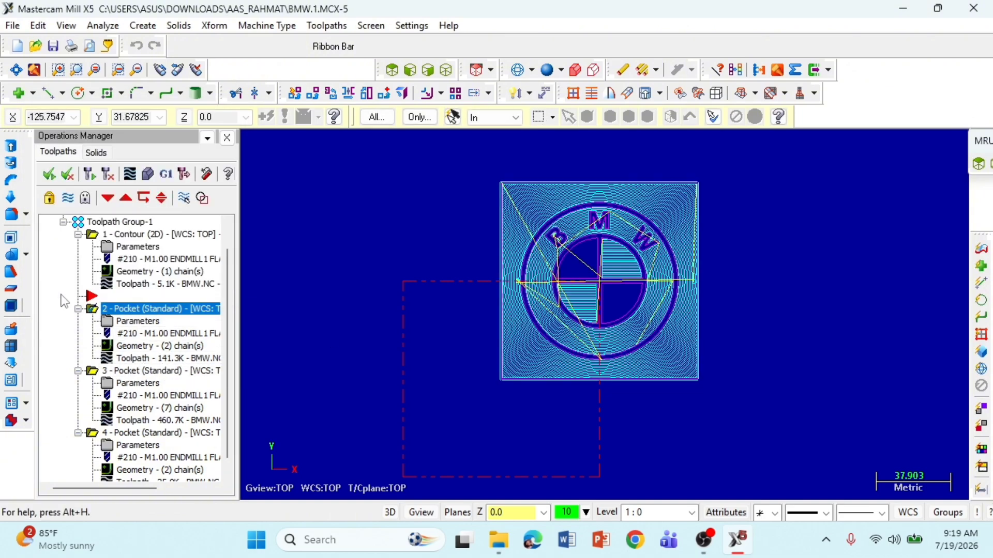
Examine the available mill machine definitions and the list of toolpath commands, including Pocket
{"action": "left_click", "coordinate": [135, 234]}
{"action": "mouse_move", "coordinate": [261, 255]}
{"action": "middle_mouse_down"}
{"action": "mouse_move", "coordinate": [620, 332]}
{"action": "mouse_move", "coordinate": [577, 271]}
{"action": "mouse_move", "coordinate": [574, 218]}
{"action": "middle_mouse_up"}
{"action": "left_click", "coordinate": [392, 69]}
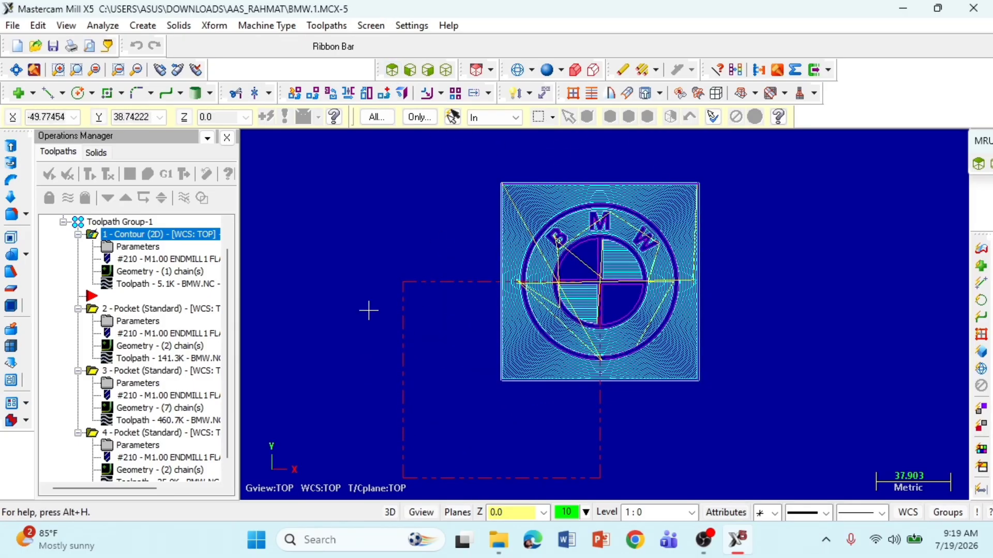
{"action": "scroll", "coordinate": [230, 321], "scroll_direction": "down", "scroll_amount": 1}
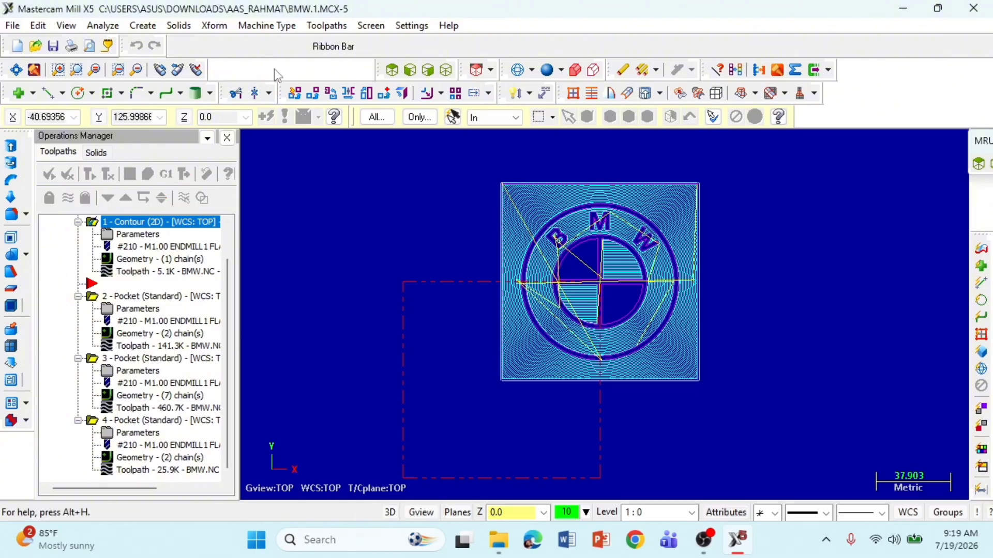
{"action": "left_click", "coordinate": [265, 27]}
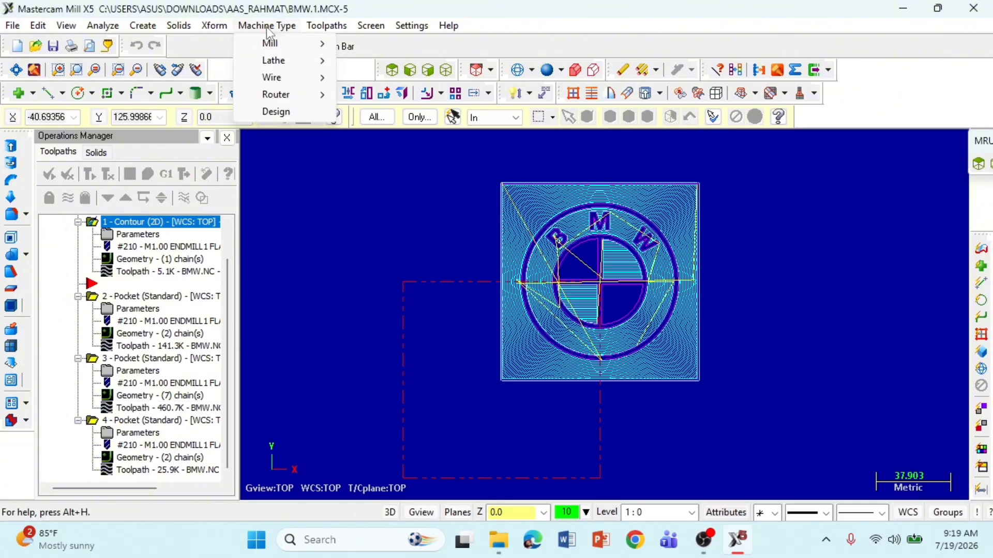
{"action": "mouse_move", "coordinate": [272, 45]}
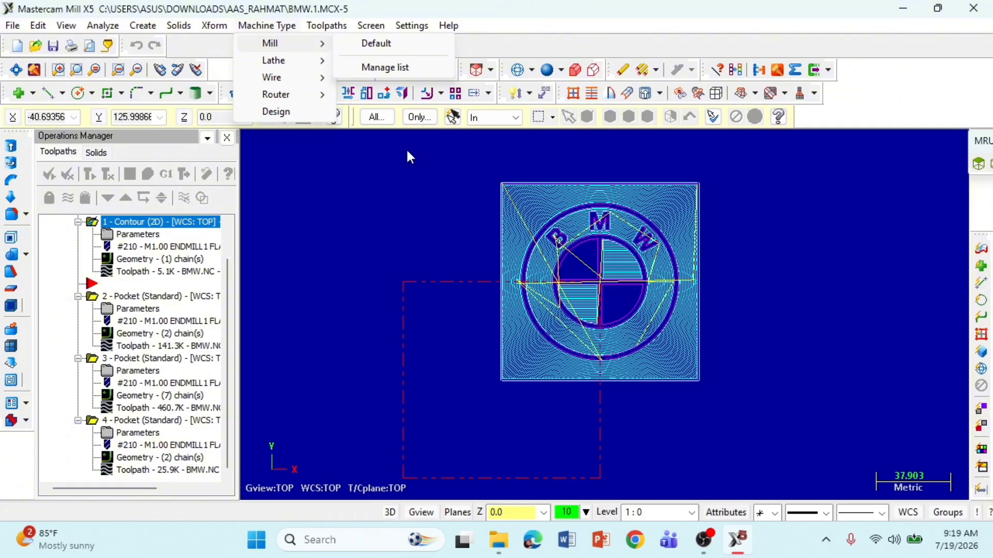
{"action": "mouse_move", "coordinate": [326, 26]}
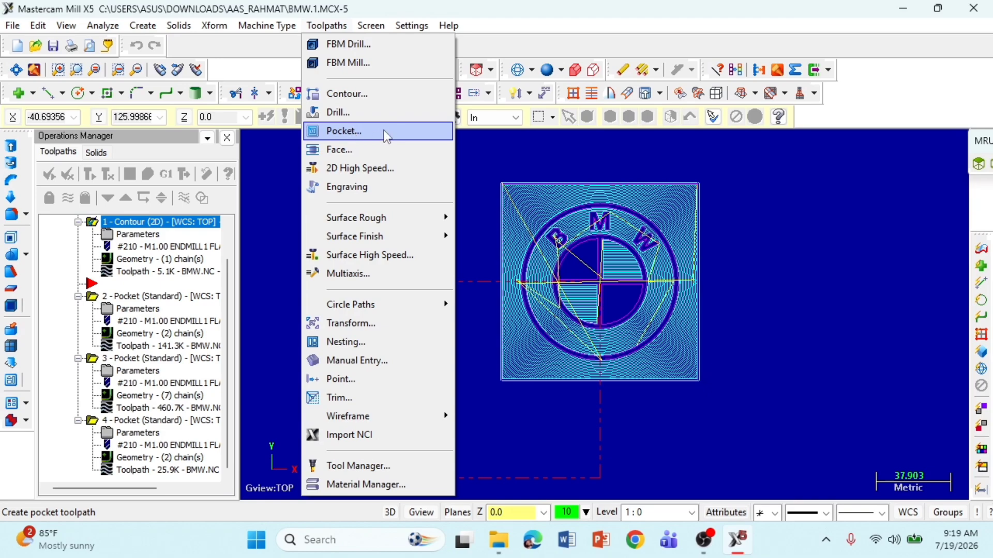
{"action": "left_click", "coordinate": [275, 166]}
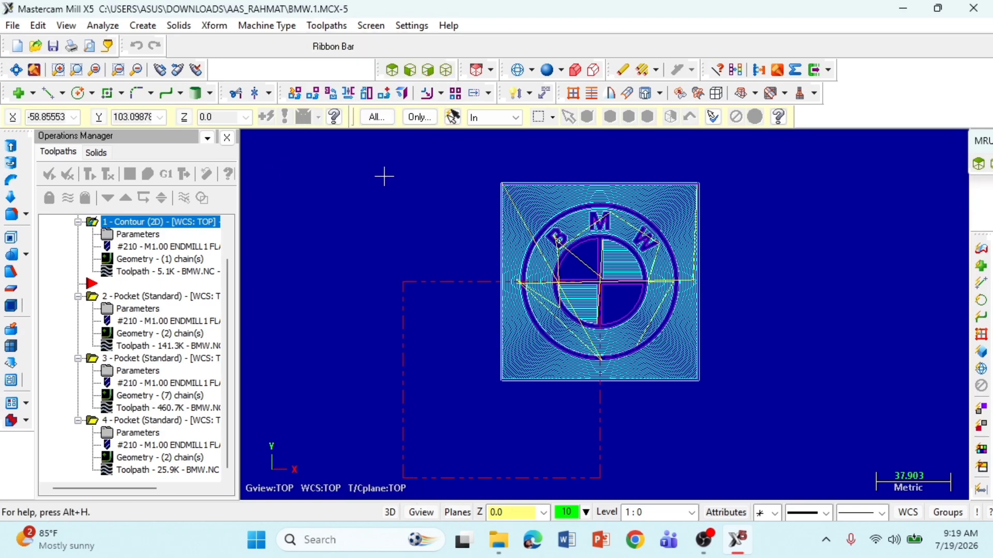
{"action": "left_click", "coordinate": [330, 26]}
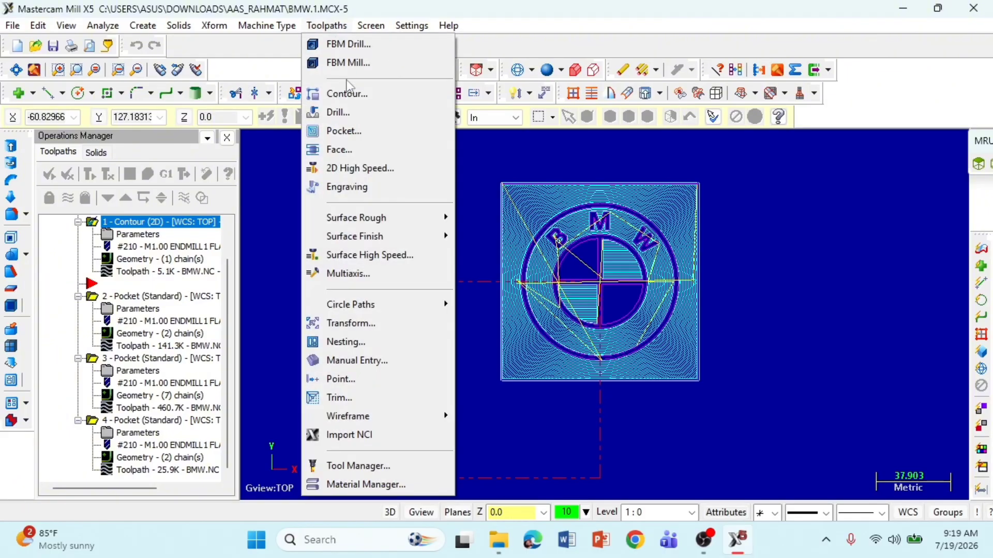
{"action": "left_click", "coordinate": [348, 129]}
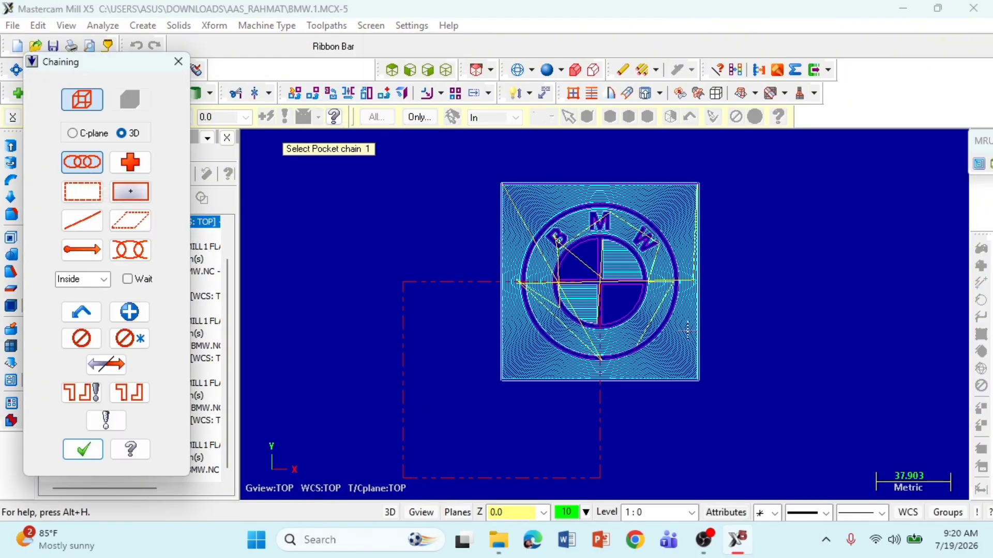
{"action": "scroll", "coordinate": [538, 282], "scroll_direction": "up", "scroll_amount": 10}
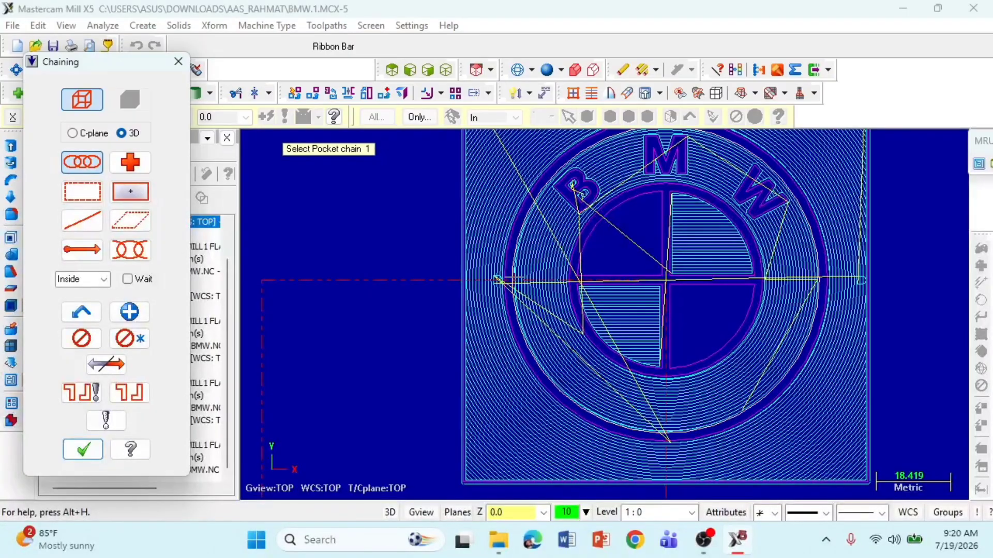
{"action": "scroll", "coordinate": [514, 274], "scroll_direction": "up", "scroll_amount": 3}
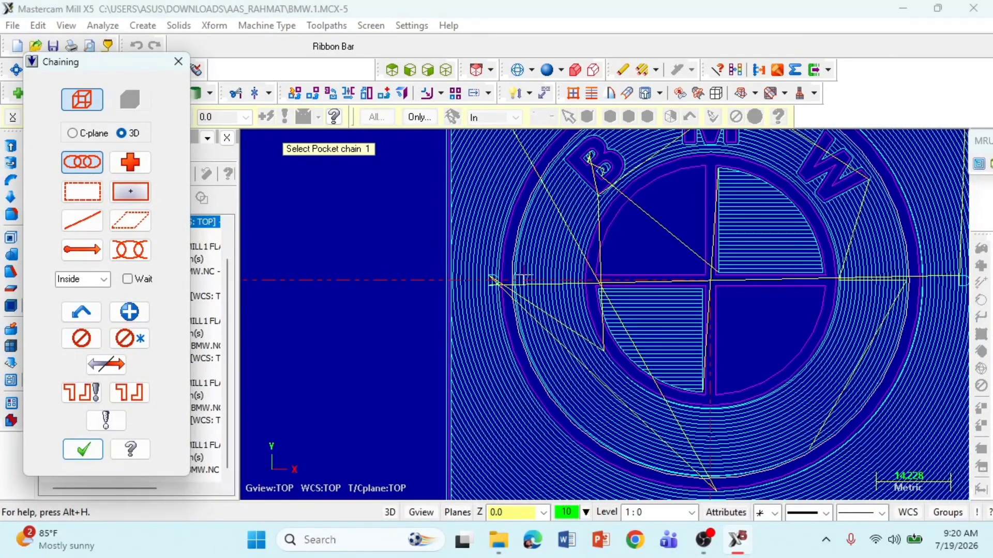
{"action": "scroll", "coordinate": [848, 306], "scroll_direction": "down", "scroll_amount": 4}
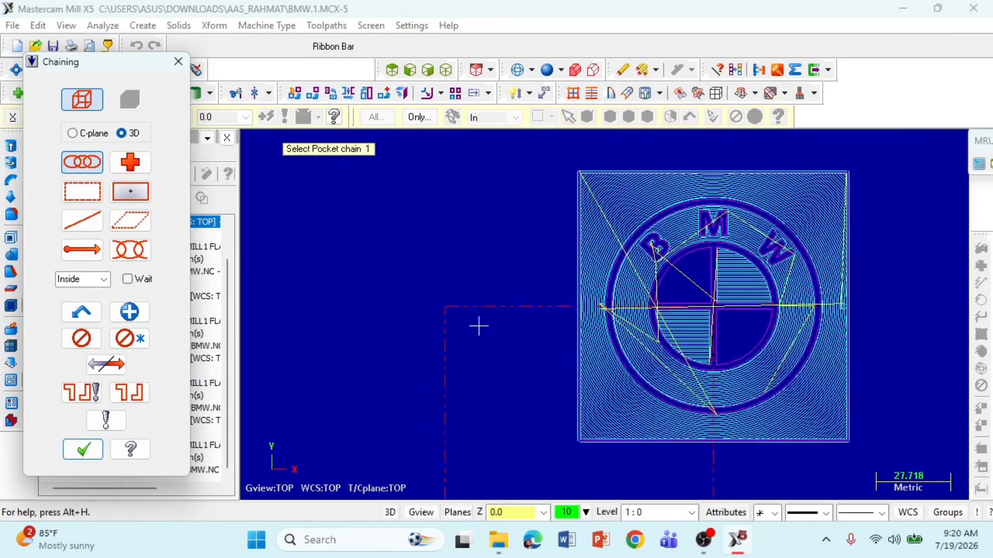
{"action": "scroll", "coordinate": [750, 308], "scroll_direction": "up", "scroll_amount": 2}
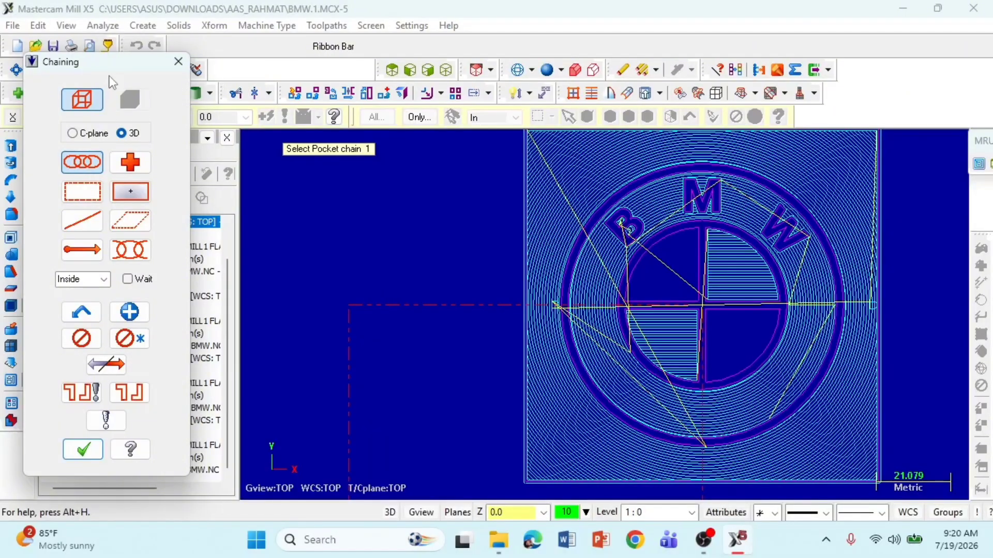
{"action": "left_click_drag", "start_coordinate": [110, 61], "coordinate": [256, 55]}
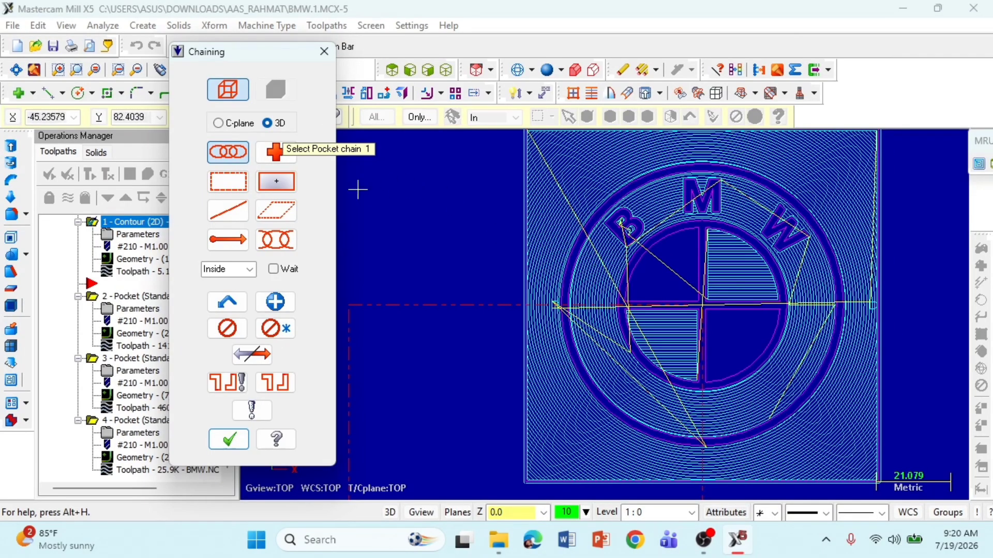
{"action": "left_click", "coordinate": [325, 51]}
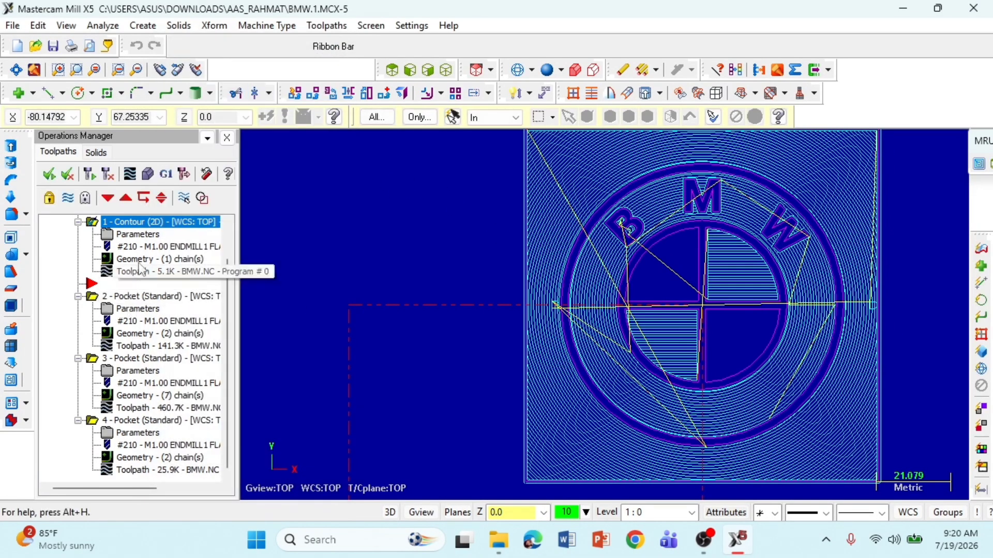
Reopen the parameters of the second-listed pocket operation, examine its depth cuts and tool settings, and accept them
{"action": "left_click", "coordinate": [145, 296]}
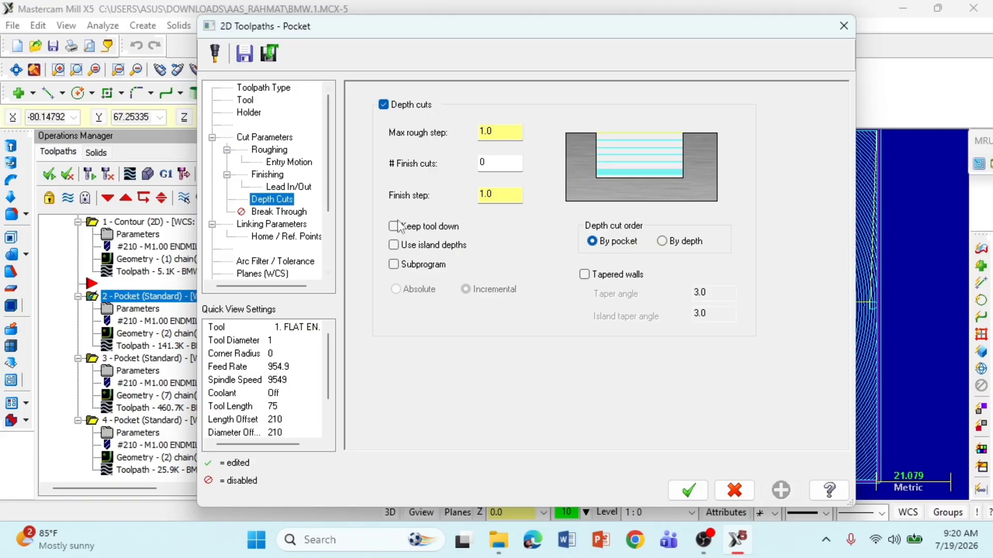
{"action": "left_click", "coordinate": [251, 101]}
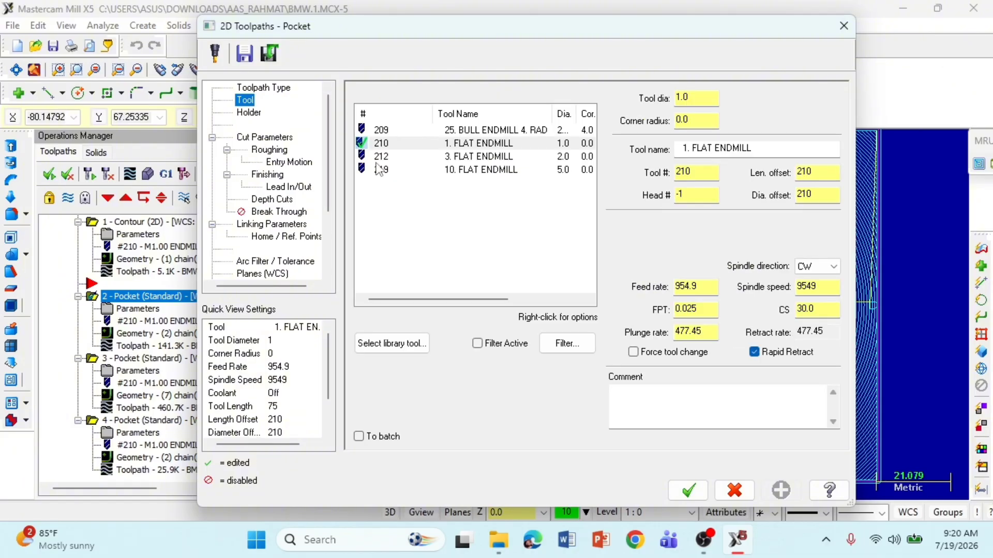
{"action": "left_click", "coordinate": [689, 490]}
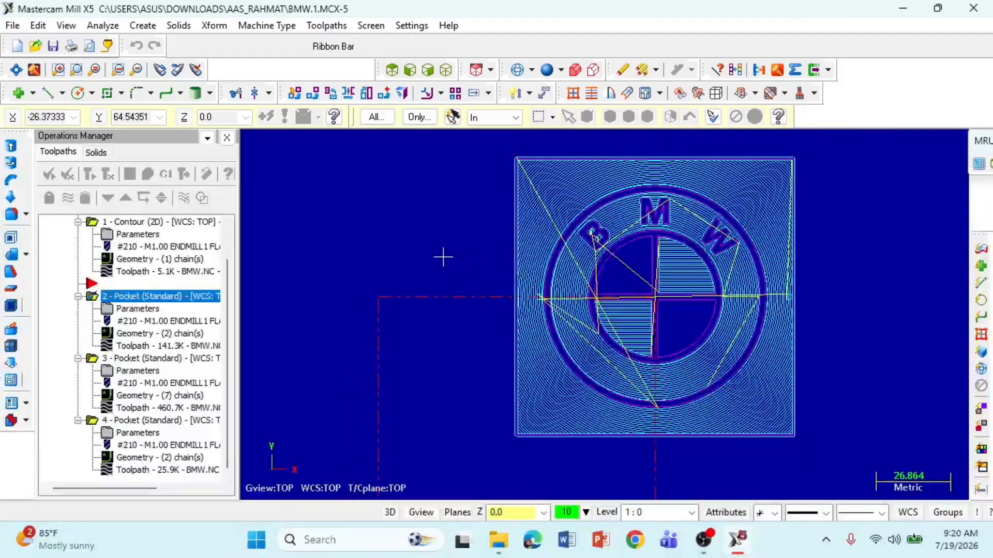
Run the Verify machining simulation of the second-listed pocket operation and close it
{"action": "scroll", "coordinate": [443, 257], "scroll_direction": "down", "scroll_amount": 1}
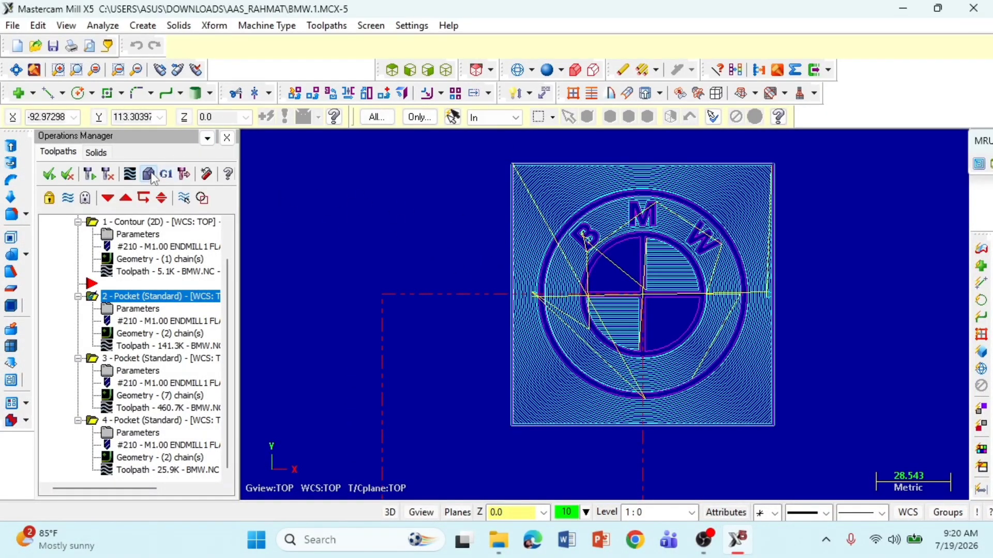
{"action": "left_click", "coordinate": [149, 174]}
{"action": "left_click", "coordinate": [107, 77]}
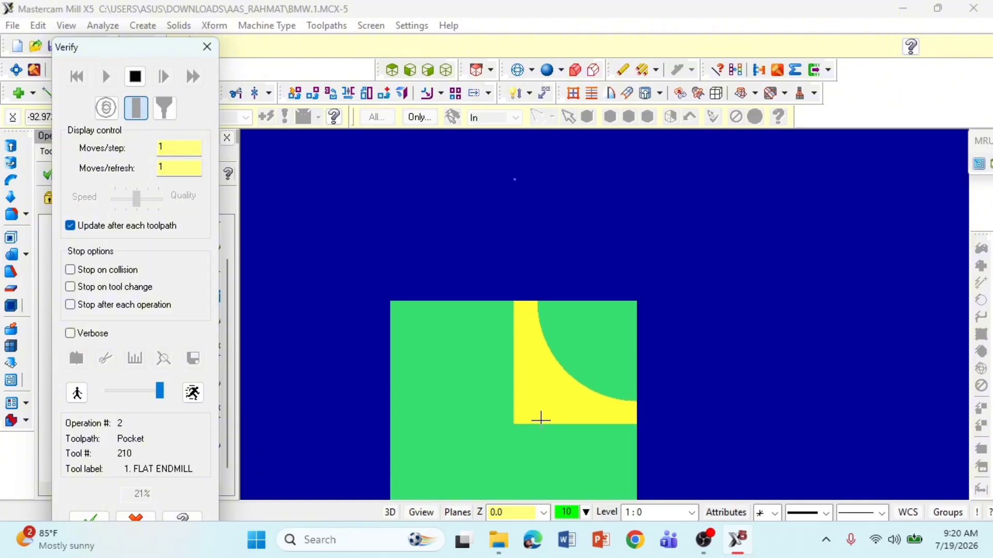
{"action": "scroll", "coordinate": [540, 419], "scroll_direction": "up", "scroll_amount": 1}
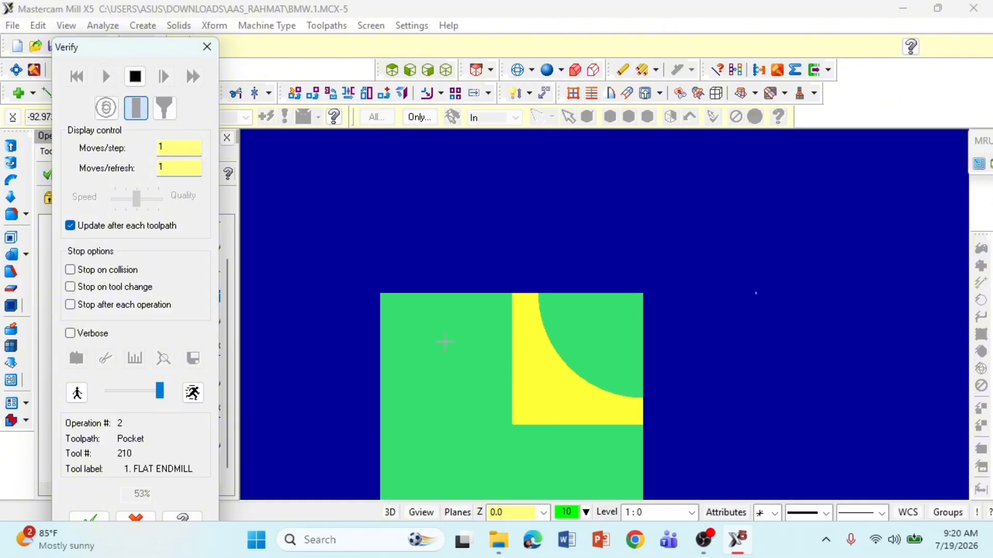
{"action": "left_click", "coordinate": [202, 52]}
{"action": "scroll", "coordinate": [620, 337], "scroll_direction": "up", "scroll_amount": 1}
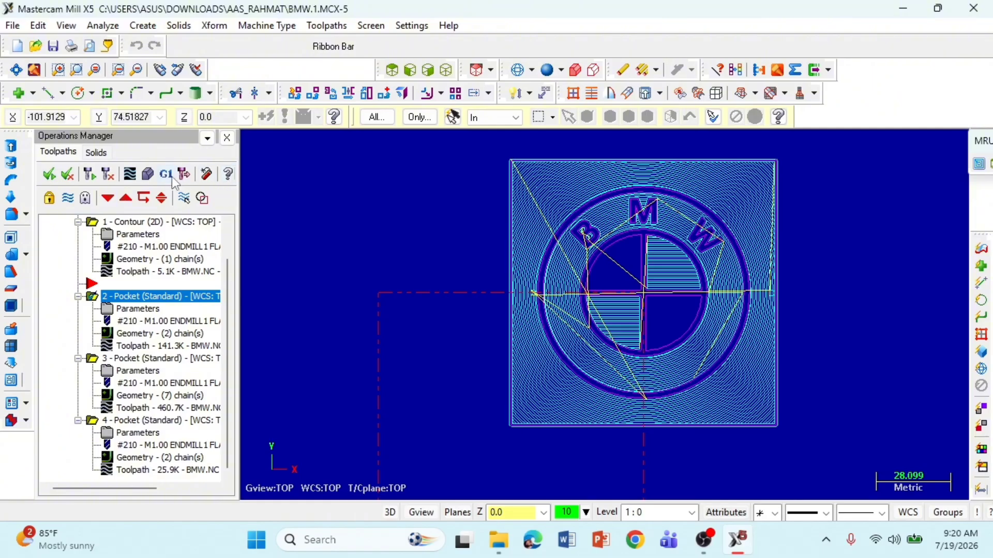
Examine the post-processing settings for the pocket operation's NC file and leave them without posting
{"action": "scroll", "coordinate": [665, 274], "scroll_direction": "up", "scroll_amount": 1}
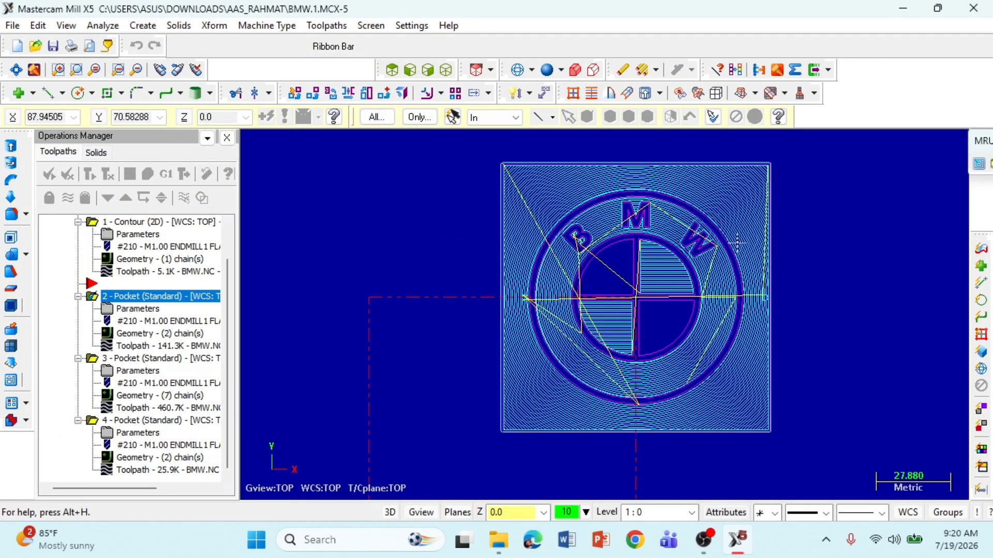
{"action": "left_click", "coordinate": [165, 174]}
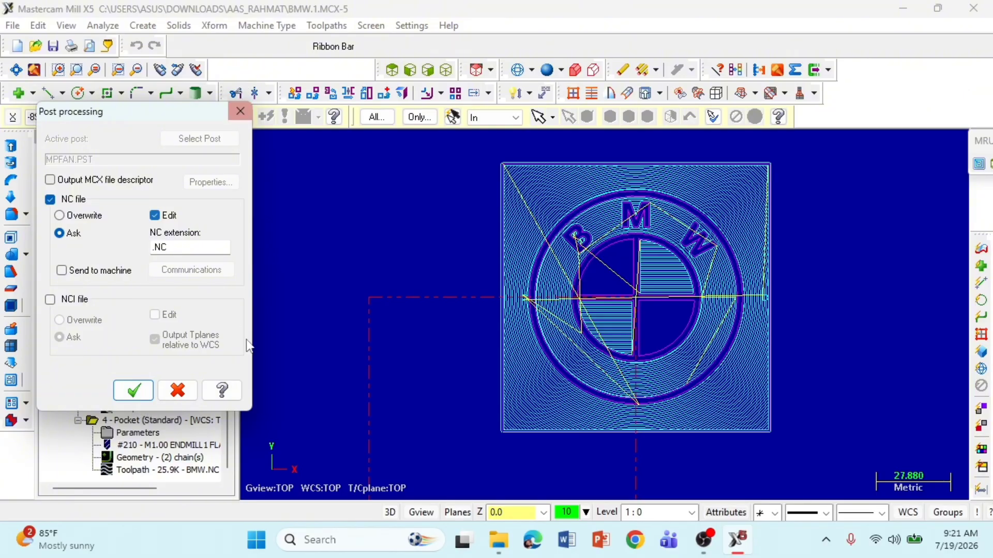
{"action": "left_click", "coordinate": [240, 111]}
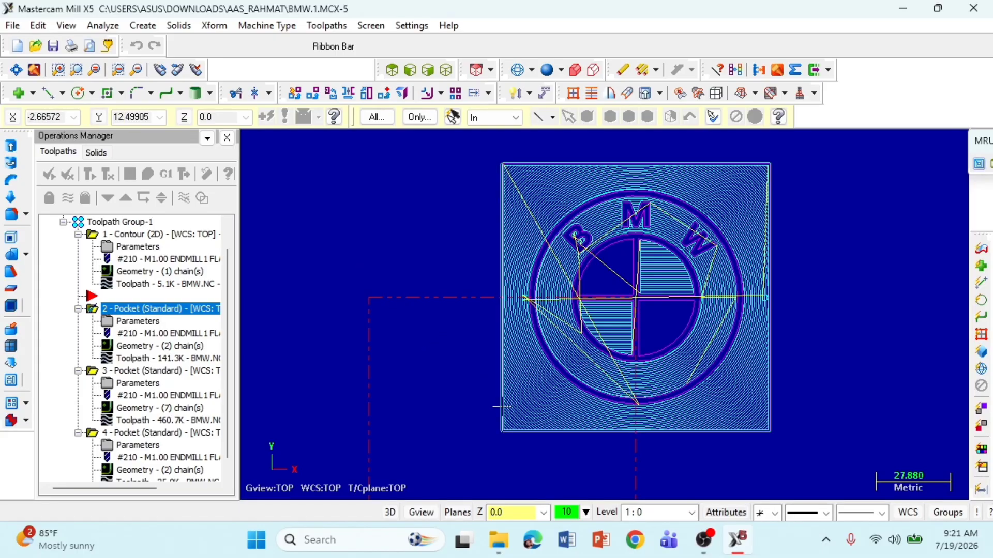
Switch to File Explorer and open the text document BMW_Rev.NC from the Downloads folder in Notepad
{"action": "left_click", "coordinate": [498, 540]}
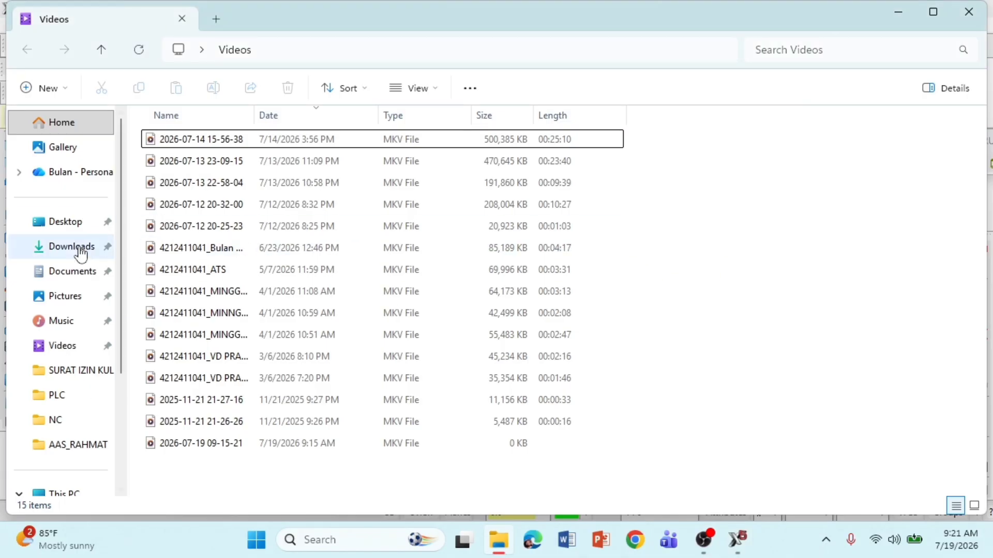
{"action": "left_click", "coordinate": [67, 275]}
{"action": "left_click", "coordinate": [67, 247]}
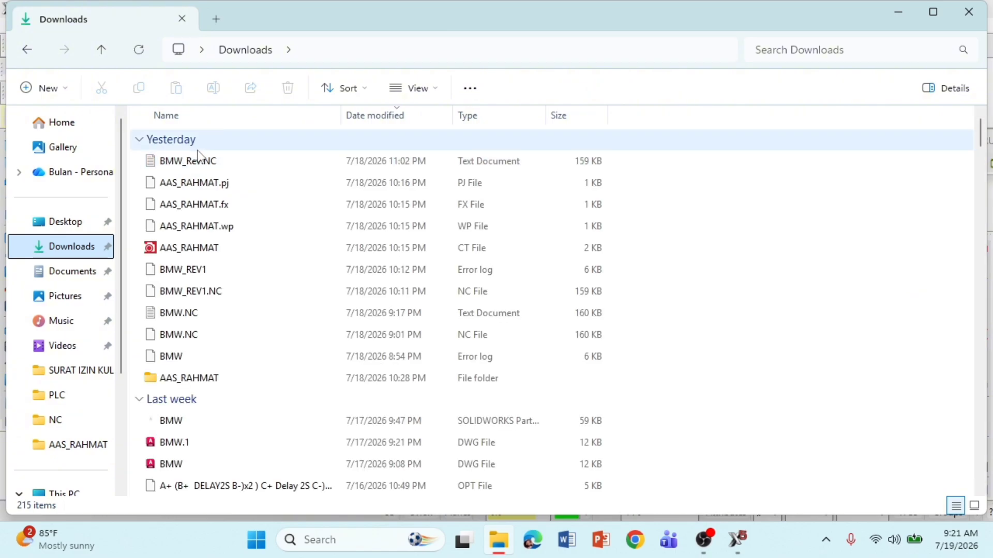
{"action": "left_click", "coordinate": [201, 161]}
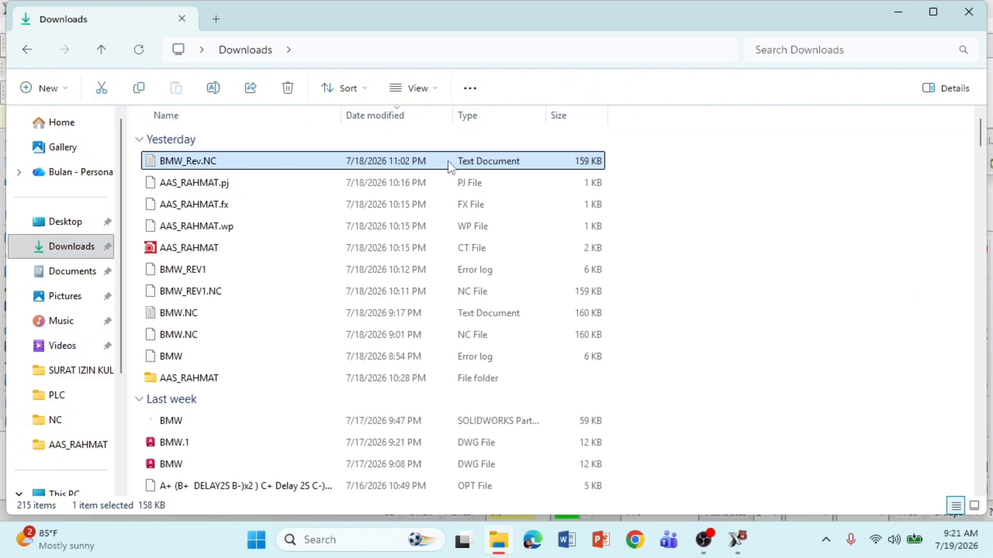
{"action": "double_click", "coordinate": [326, 159]}
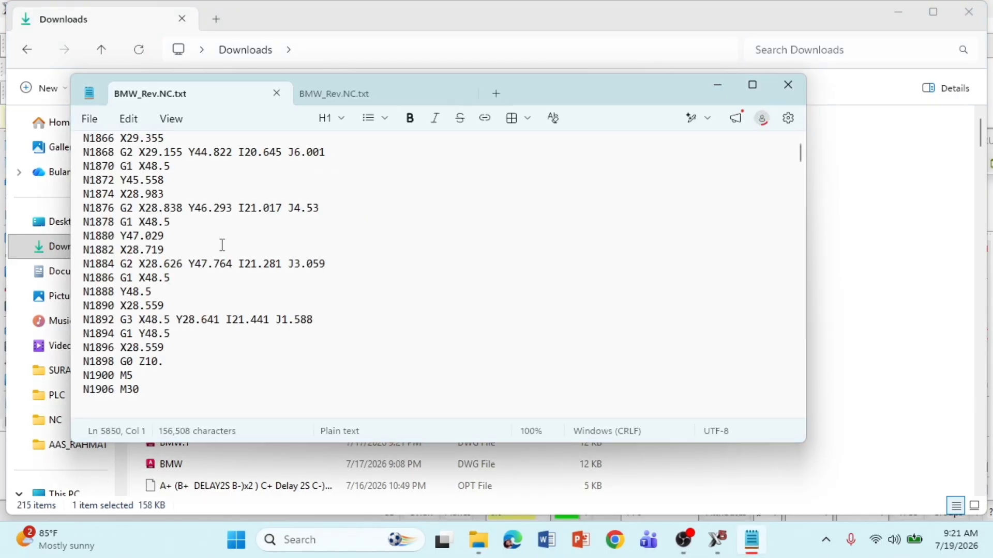
Review the NC code in the open BMW_Rev.NC.txt documents back to the first program line, N106
{"action": "scroll", "coordinate": [223, 245], "scroll_direction": "up", "scroll_amount": 20}
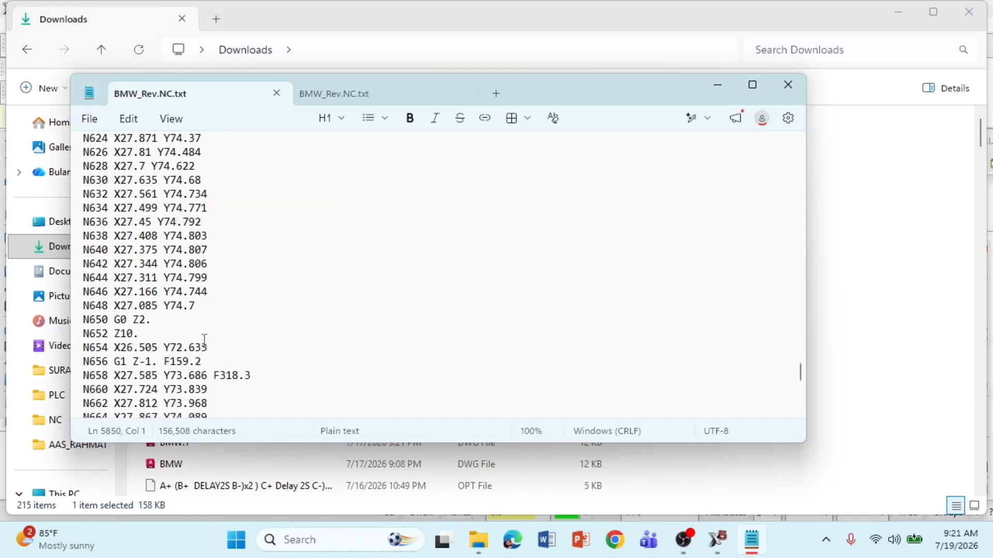
{"action": "scroll", "coordinate": [204, 340], "scroll_direction": "up", "scroll_amount": 13}
{"action": "left_click", "coordinate": [371, 88]}
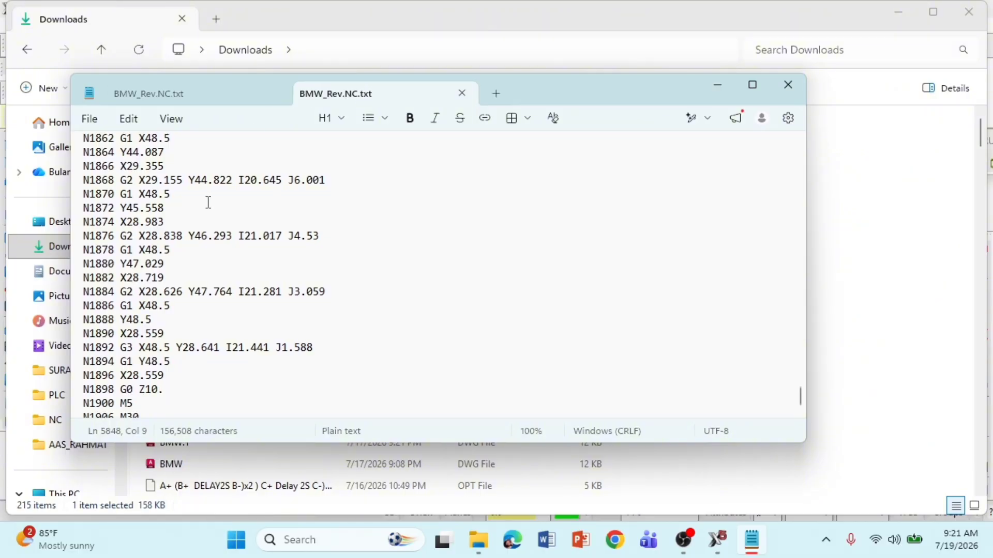
{"action": "scroll", "coordinate": [208, 202], "scroll_direction": "up", "scroll_amount": 20}
{"action": "left_click", "coordinate": [204, 101]}
{"action": "scroll", "coordinate": [213, 171], "scroll_direction": "up", "scroll_amount": 20}
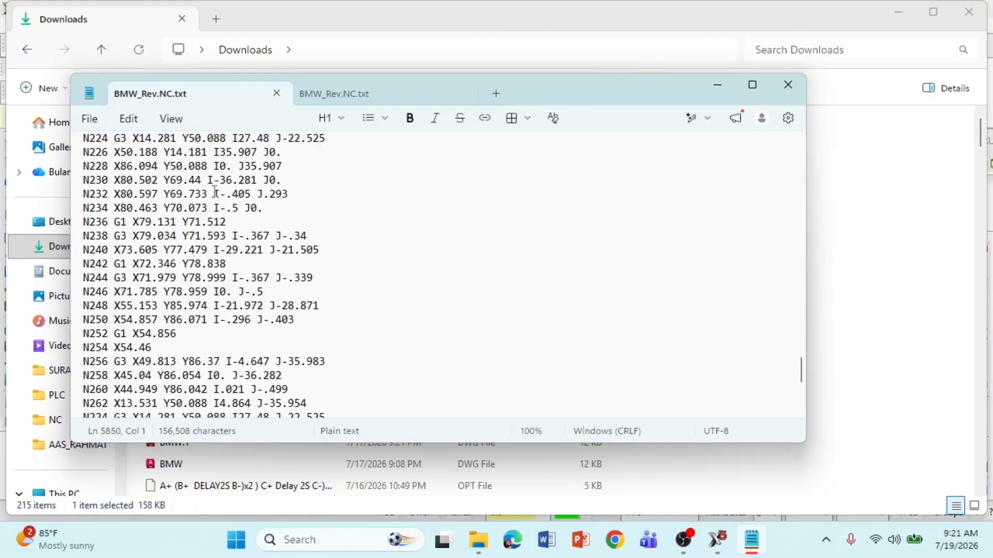
{"action": "scroll", "coordinate": [214, 191], "scroll_direction": "up", "scroll_amount": 20}
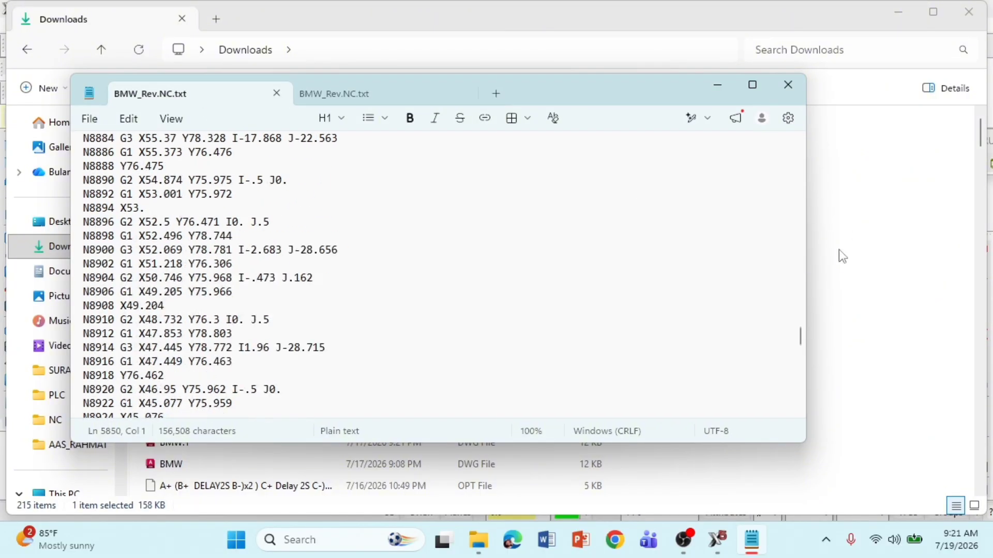
{"action": "left_click_drag", "start_coordinate": [799, 337], "coordinate": [804, 150]}
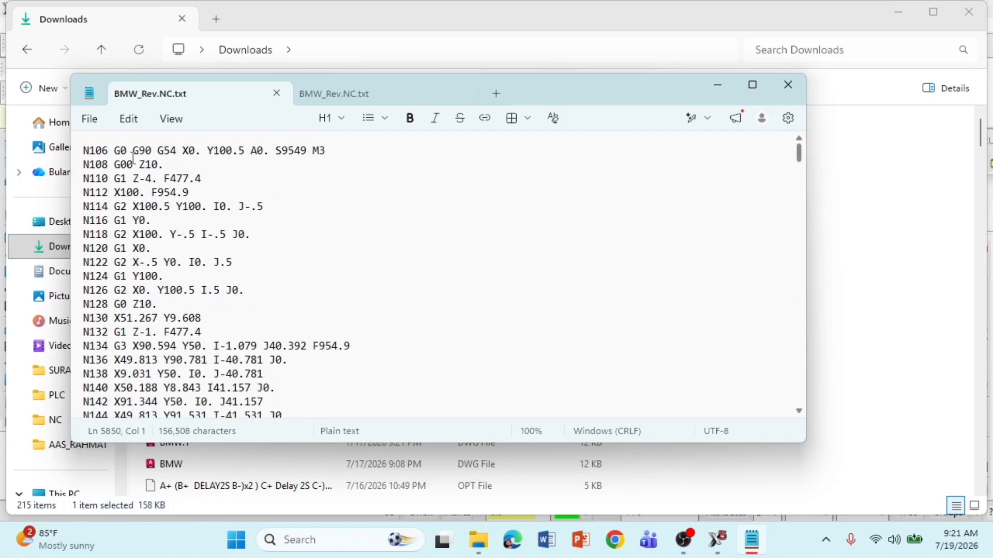
{"action": "left_click", "coordinate": [85, 150]}
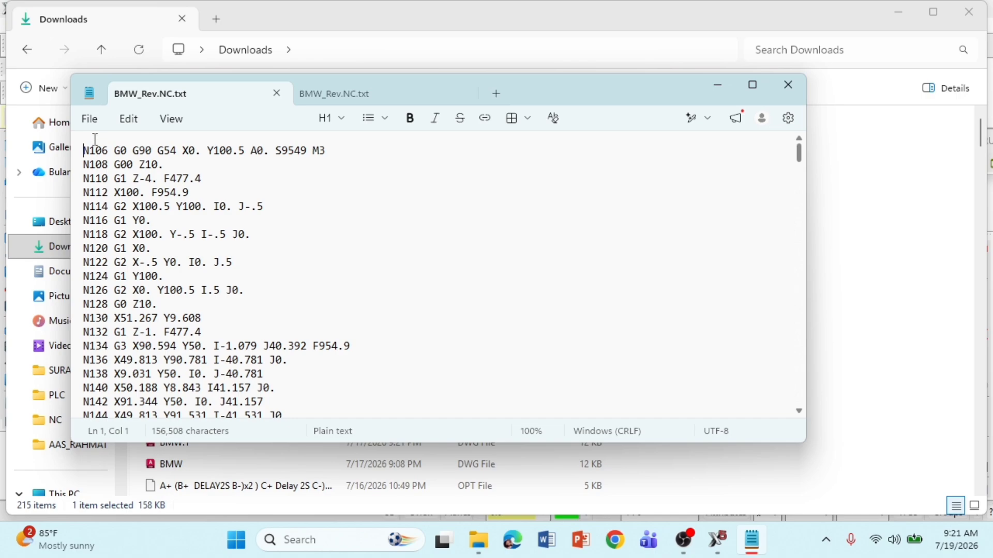
Remove the empty line after the closing M30 block at the end of BMW_Rev.NC.txt
{"action": "scroll", "coordinate": [106, 153], "scroll_direction": "down", "scroll_amount": 20}
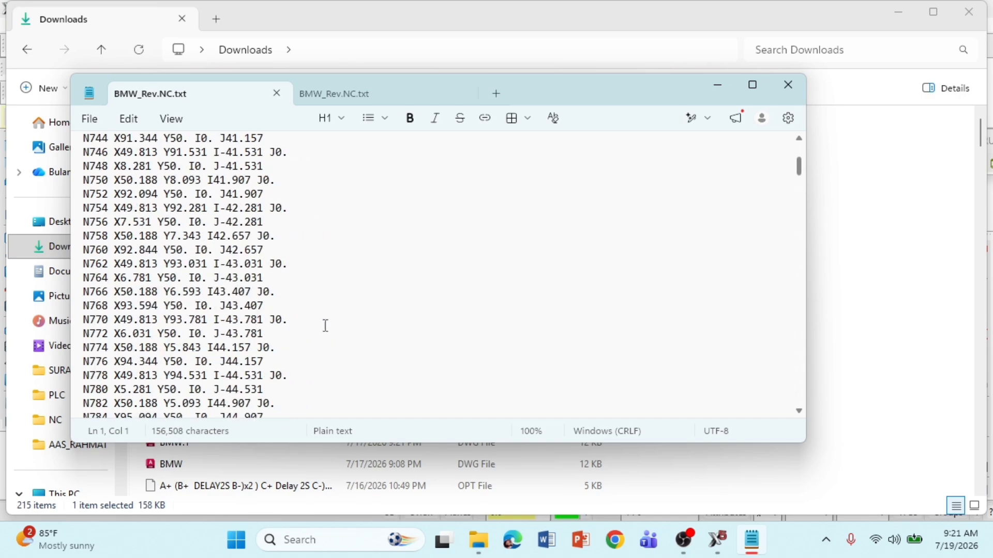
{"action": "left_click_drag", "start_coordinate": [802, 187], "coordinate": [797, 444]}
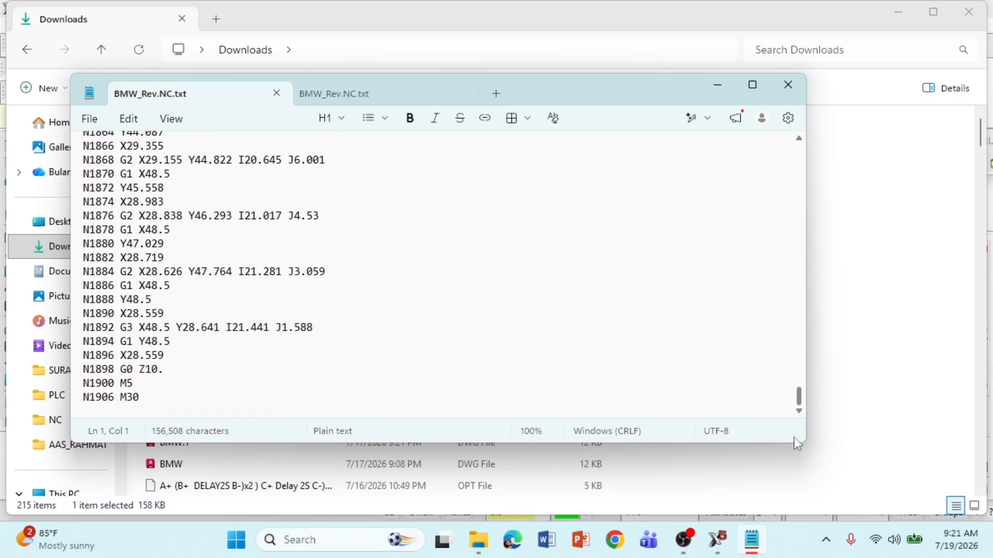
{"action": "left_click", "coordinate": [116, 408]}
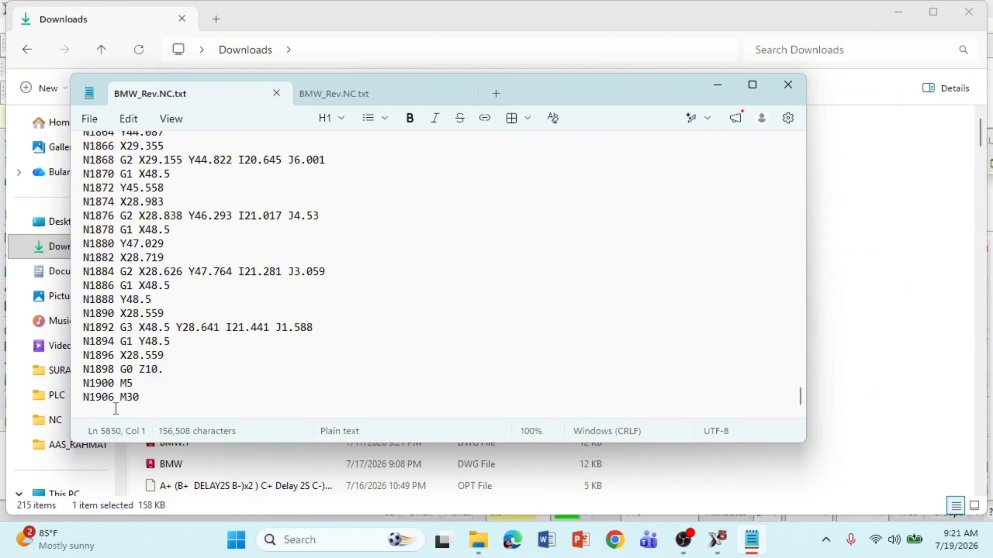
{"action": "key", "text": "BackSpace"}
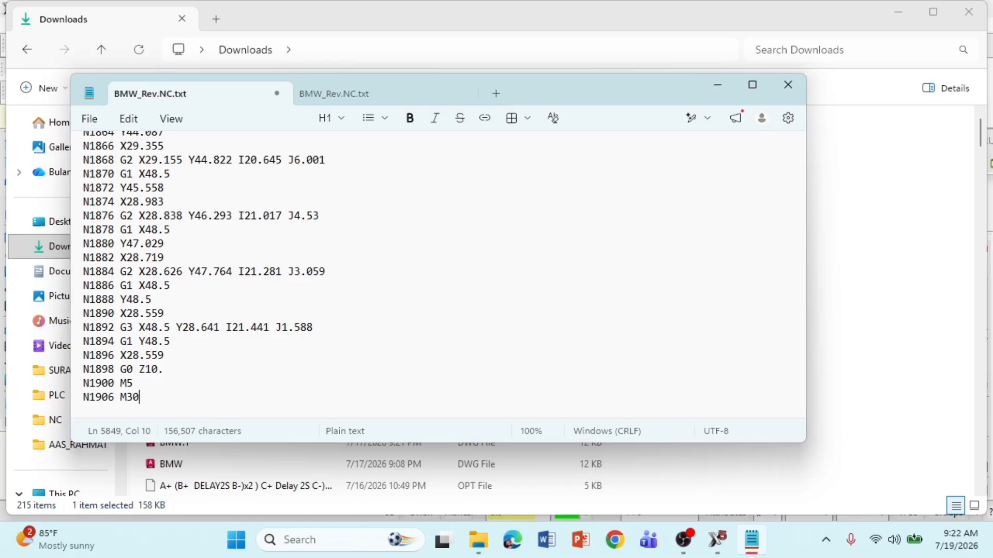
Search the NC program for G28, close the search, and review the closing blocks of the code
{"action": "left_click", "coordinate": [134, 242]}
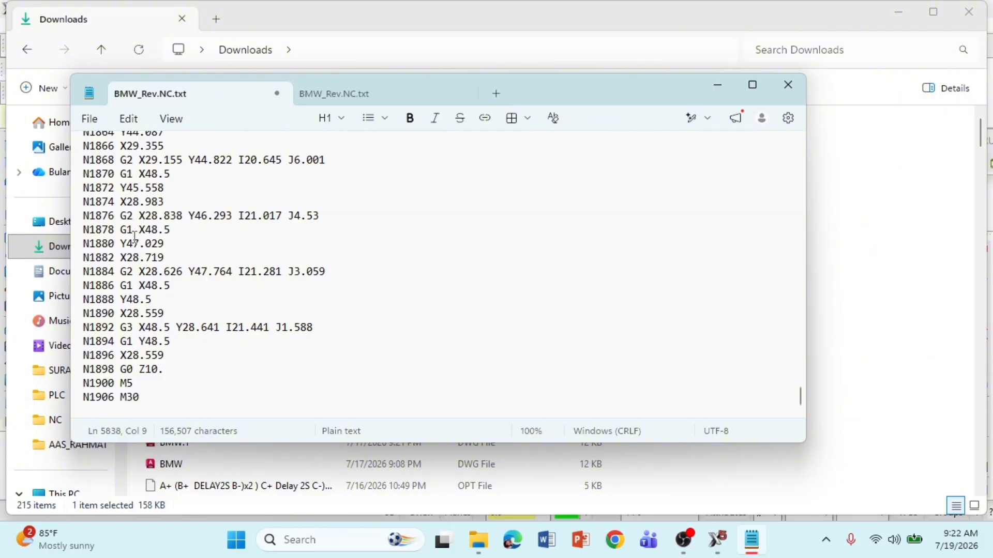
{"action": "key", "text": "ctrl+f"}
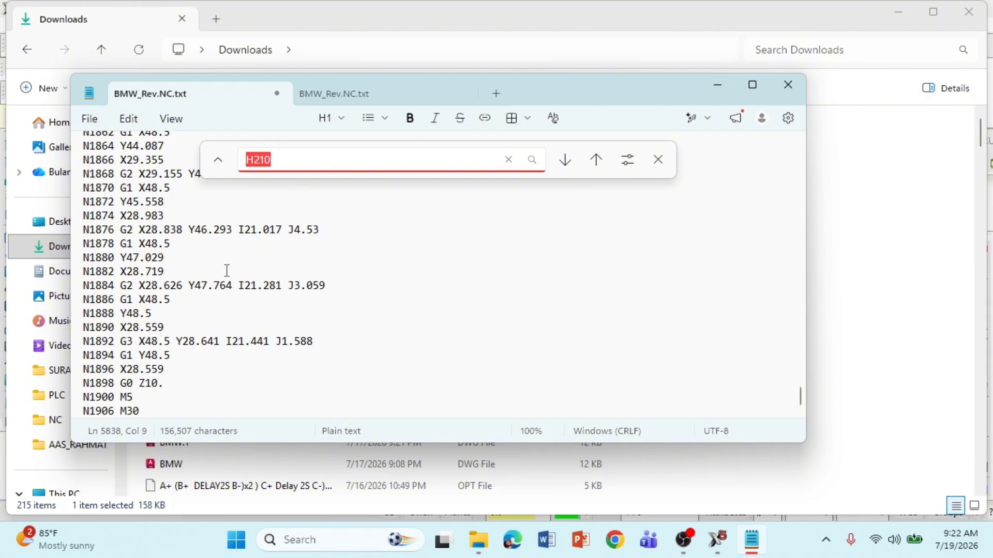
{"action": "key", "text": "BackSpace"}
{"action": "type", "text": "g"}
{"action": "key", "text": "BackSpace"}
{"action": "type", "text": "G28"}
{"action": "left_click", "coordinate": [658, 160]}
{"action": "scroll", "coordinate": [164, 243], "scroll_direction": "up", "scroll_amount": 20}
{"action": "scroll", "coordinate": [171, 252], "scroll_direction": "down", "scroll_amount": 20}
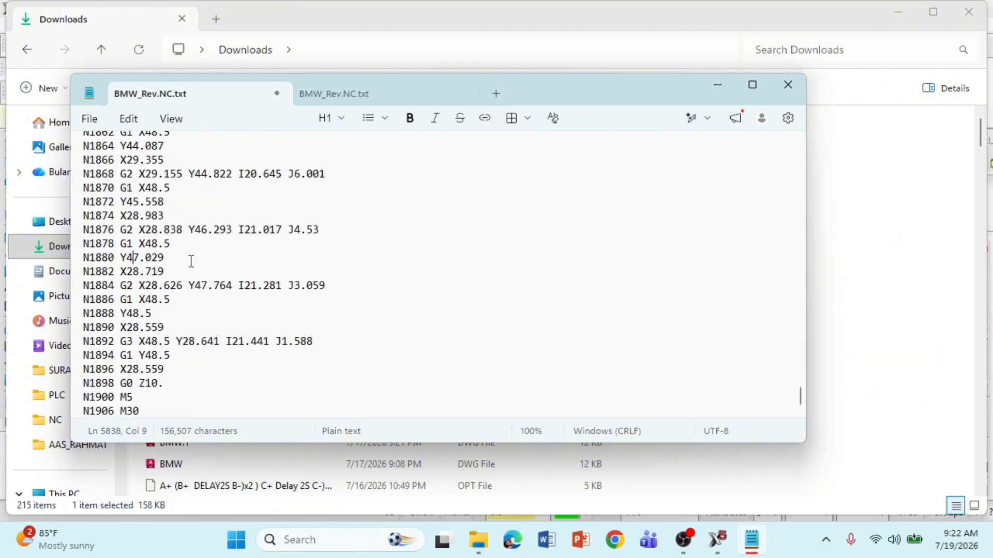
{"action": "scroll", "coordinate": [186, 272], "scroll_direction": "up", "scroll_amount": 13}
{"action": "scroll", "coordinate": [171, 274], "scroll_direction": "down", "scroll_amount": 13}
Leave Notepad and open the SSCNC simulator launcher from the desktop
{"action": "left_click", "coordinate": [717, 85]}
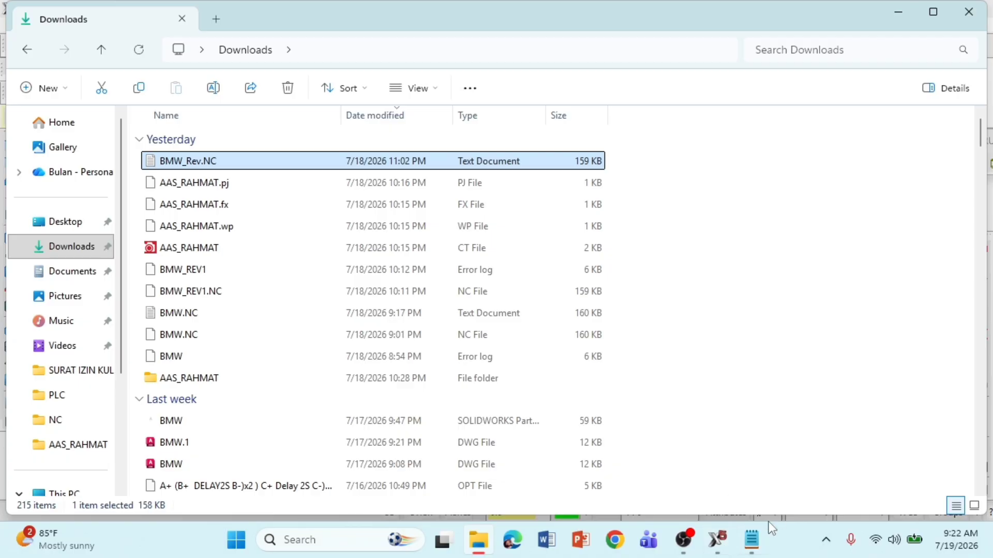
{"action": "key", "text": "super+d"}
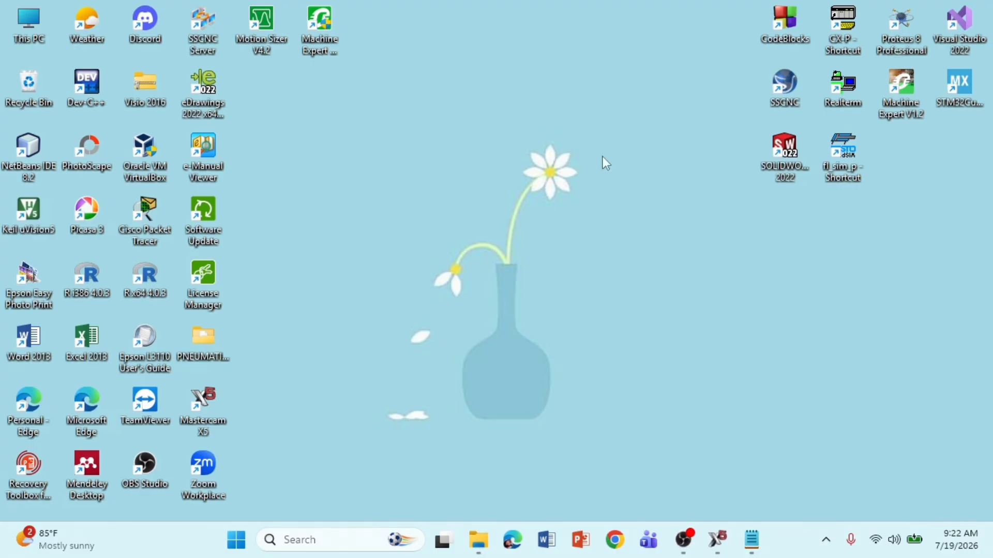
{"action": "left_click", "coordinate": [323, 538]}
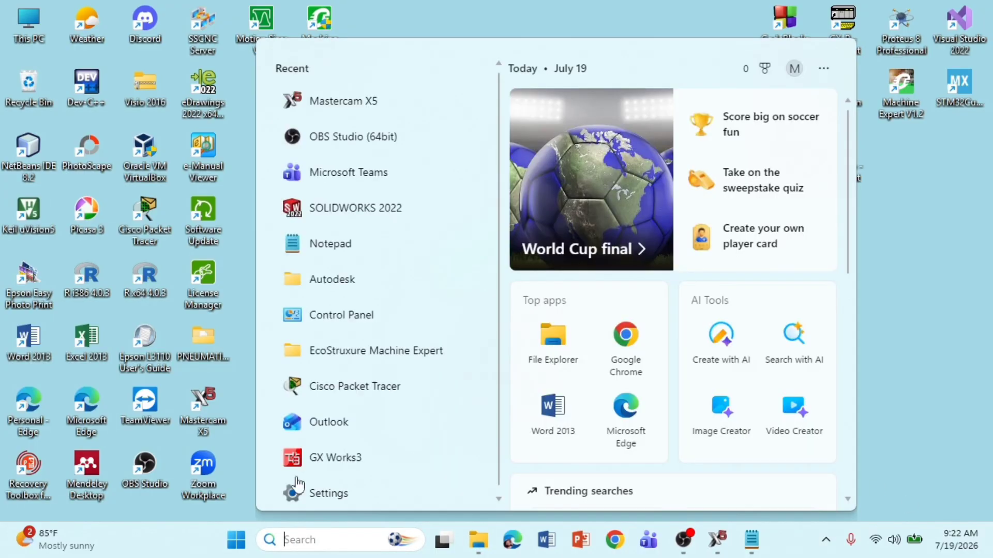
{"action": "left_click", "coordinate": [950, 211]}
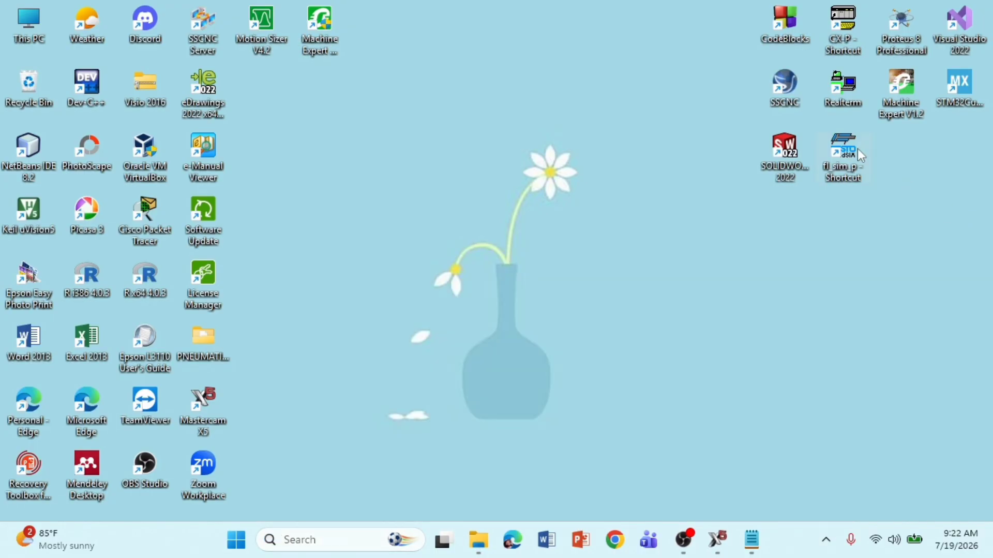
{"action": "double_click", "coordinate": [785, 86]}
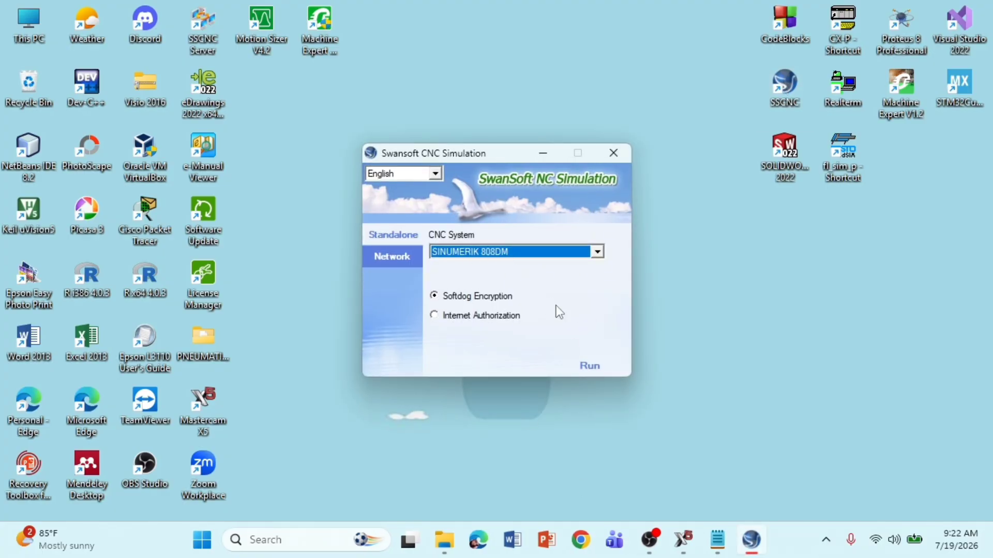
Start the SINUMERIK 808DM simulation and power on the machine with its emergency stop released
{"action": "left_click", "coordinate": [595, 373]}
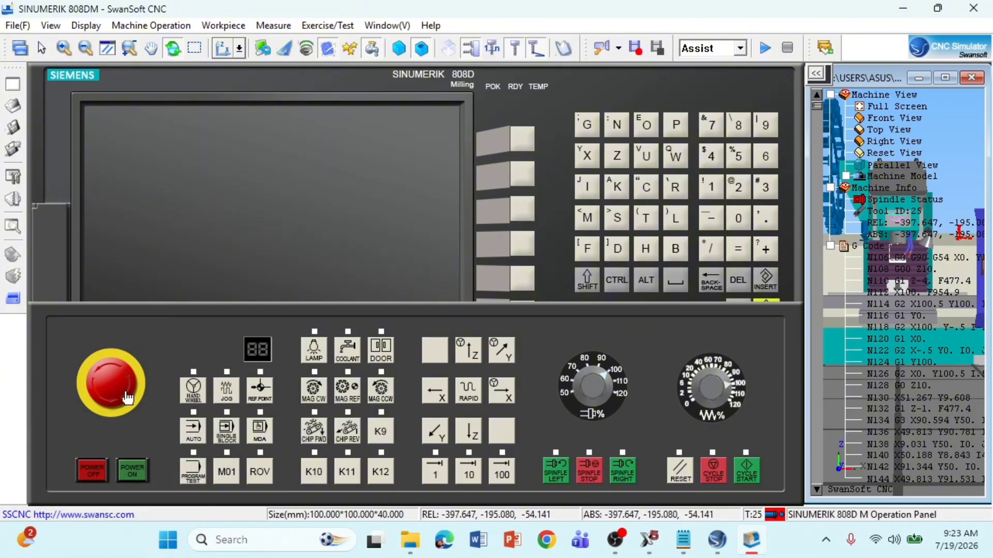
{"action": "left_click", "coordinate": [114, 393]}
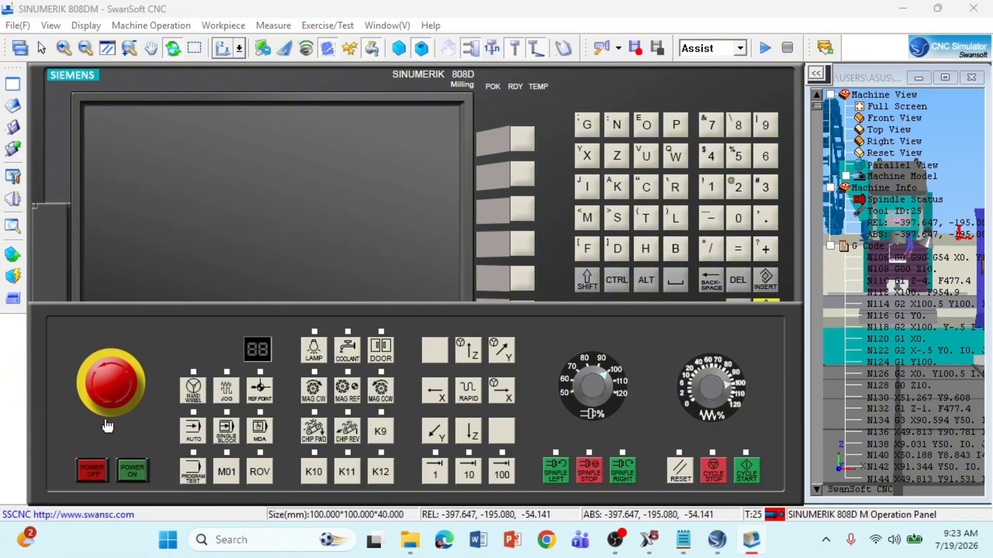
{"action": "left_click", "coordinate": [133, 468]}
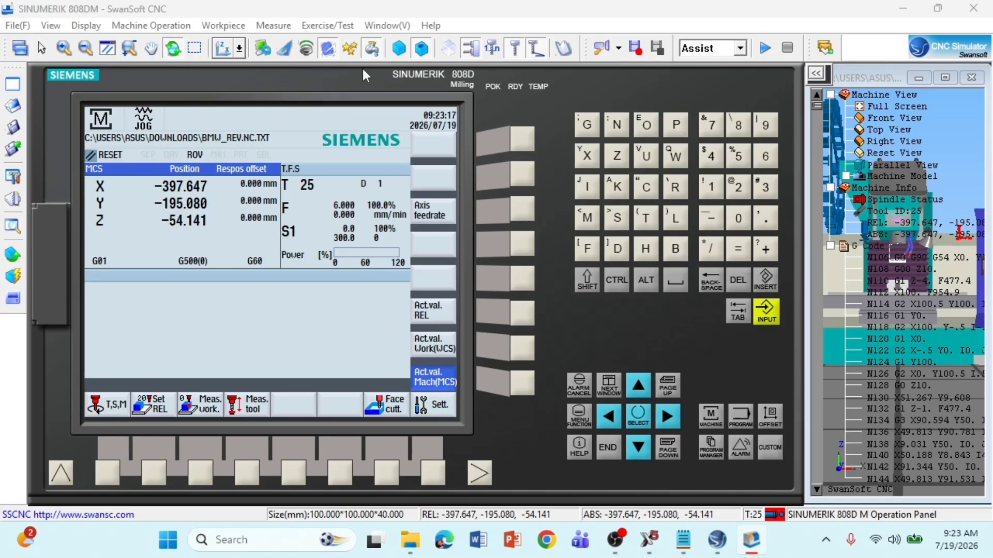
Set the box workpiece's stock height to 20 mm and accept the workpiece settings
{"action": "left_click", "coordinate": [223, 26]}
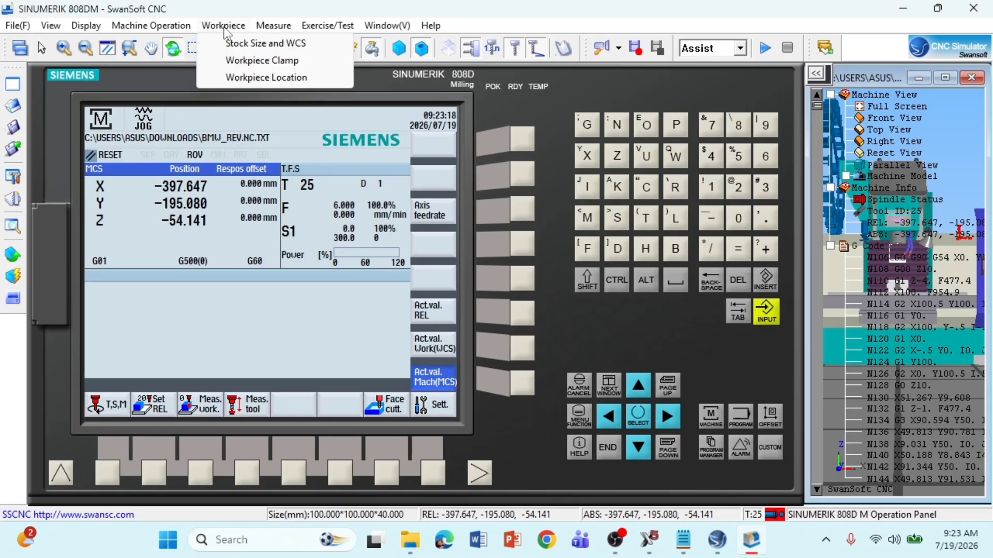
{"action": "left_click", "coordinate": [264, 45]}
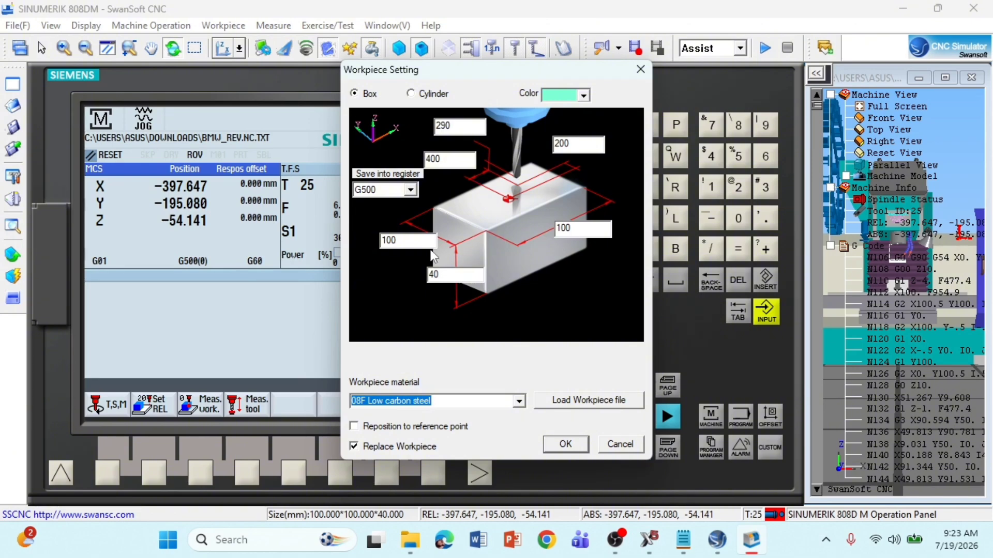
{"action": "double_click", "coordinate": [448, 274]}
{"action": "type", "text": "20"}
{"action": "key", "text": "Return"}
Raise the workpiece's vertical location in the vise clamp to 15.000 and accept the clamp settings
{"action": "left_click", "coordinate": [223, 26]}
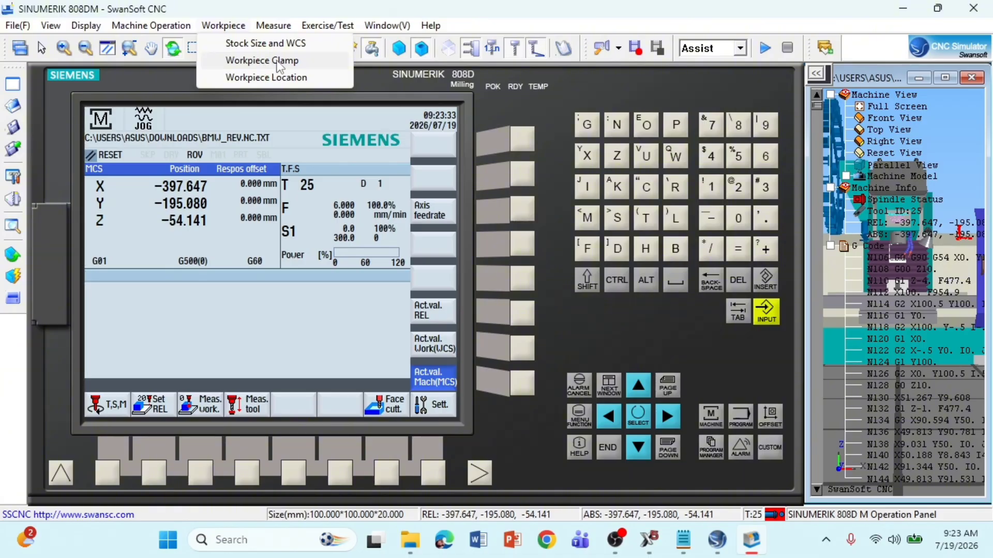
{"action": "left_click", "coordinate": [274, 61]}
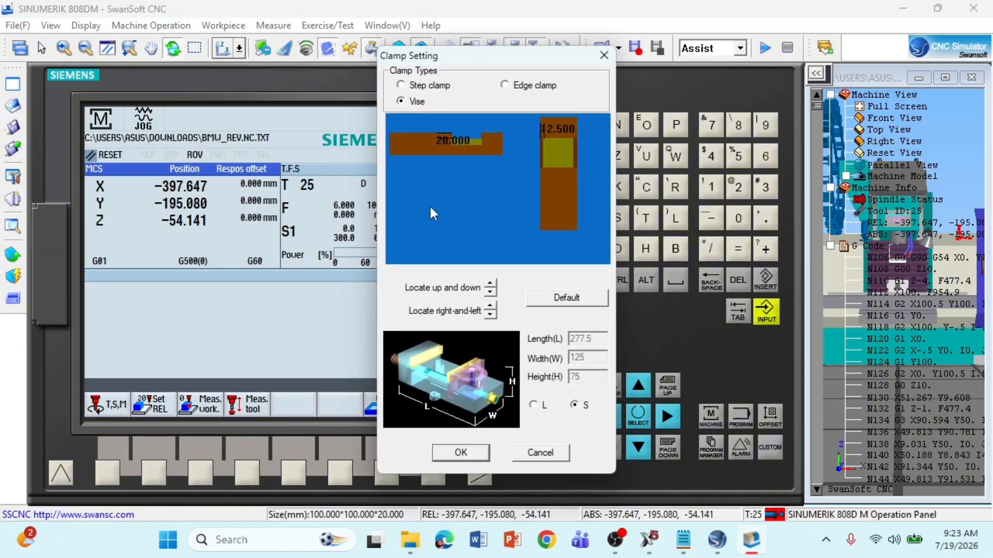
{"action": "left_click", "coordinate": [490, 284]}
{"action": "left_click", "coordinate": [490, 282]}
{"action": "left_click", "coordinate": [491, 282]}
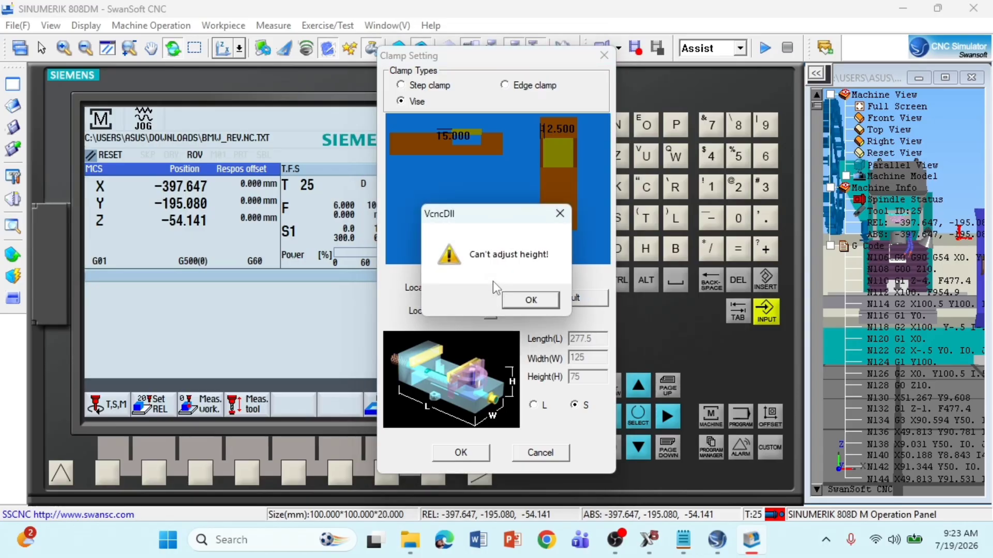
{"action": "left_click", "coordinate": [527, 294]}
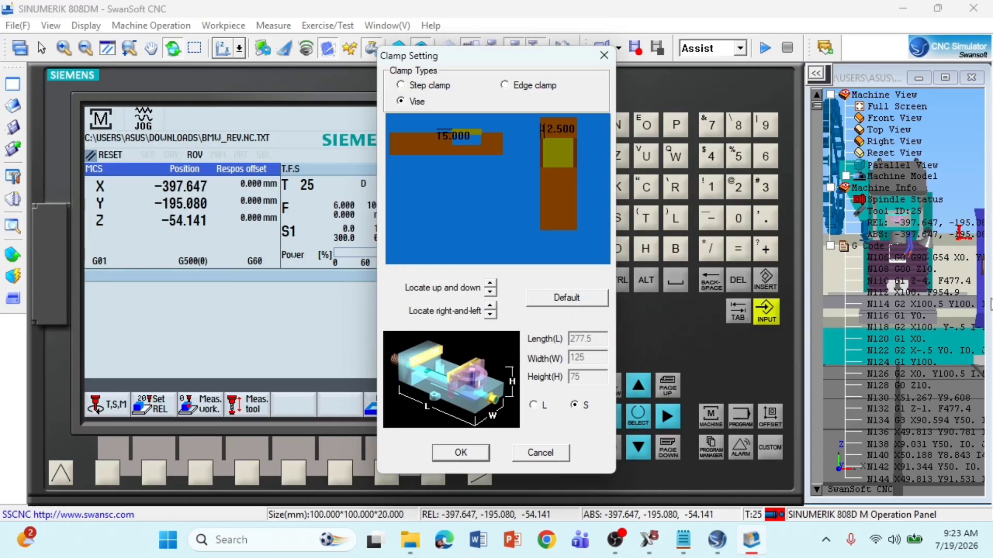
{"action": "left_click", "coordinate": [457, 453]}
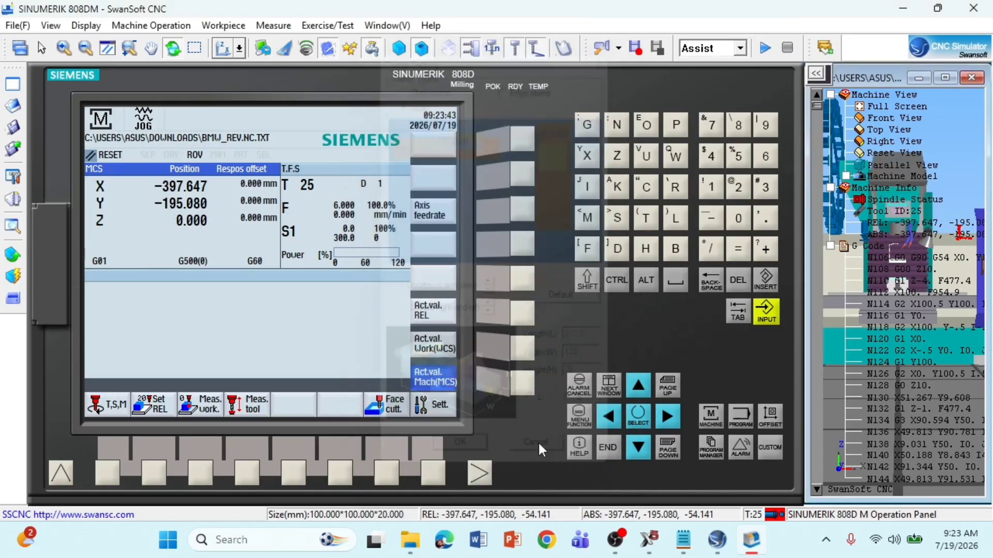
Add a flat tool numbered 13 with diameter 1 and length 100 in high-speed steel to the tool list
{"action": "scroll", "coordinate": [906, 287], "scroll_direction": "up", "scroll_amount": 6}
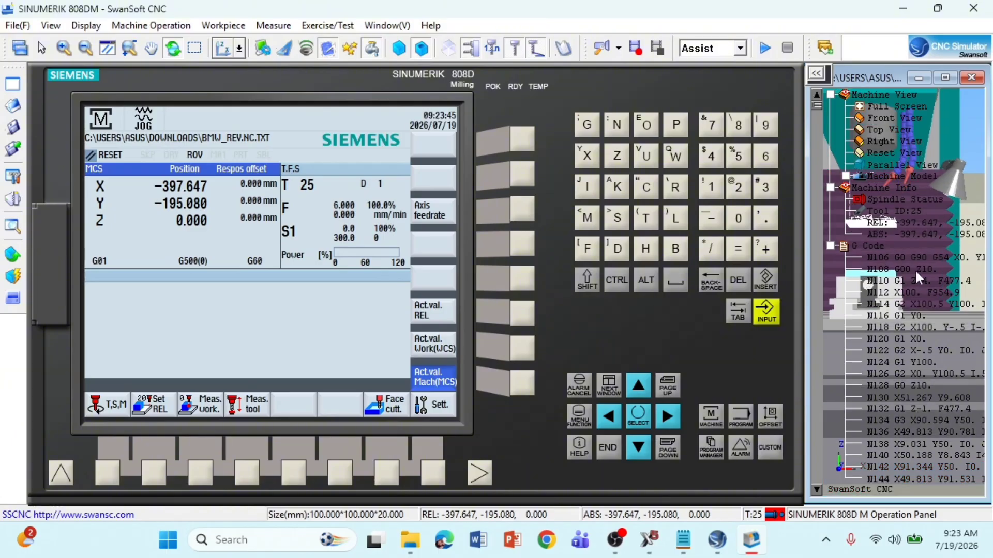
{"action": "scroll", "coordinate": [879, 269], "scroll_direction": "up", "scroll_amount": 5}
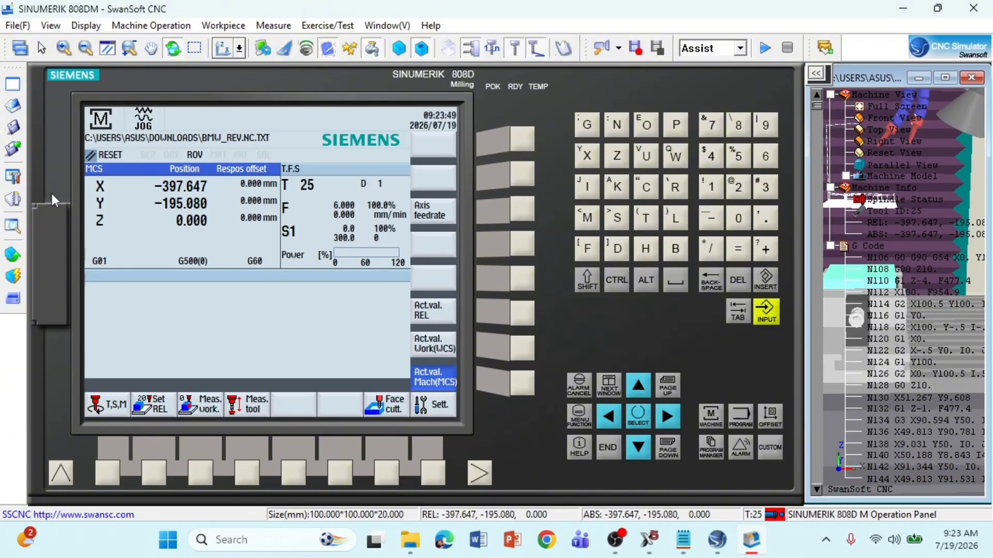
{"action": "left_click", "coordinate": [13, 199]}
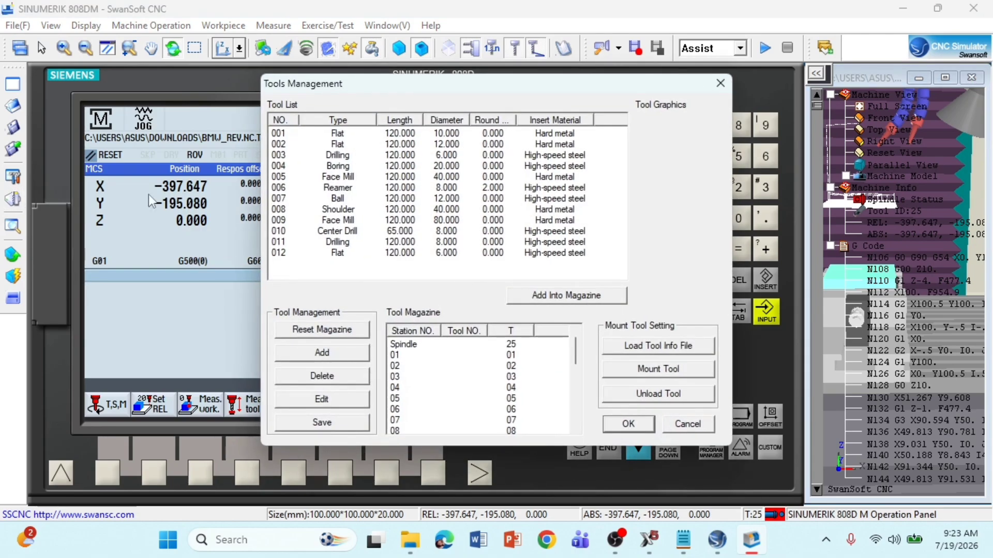
{"action": "left_click", "coordinate": [321, 353]}
{"action": "left_click", "coordinate": [548, 240]}
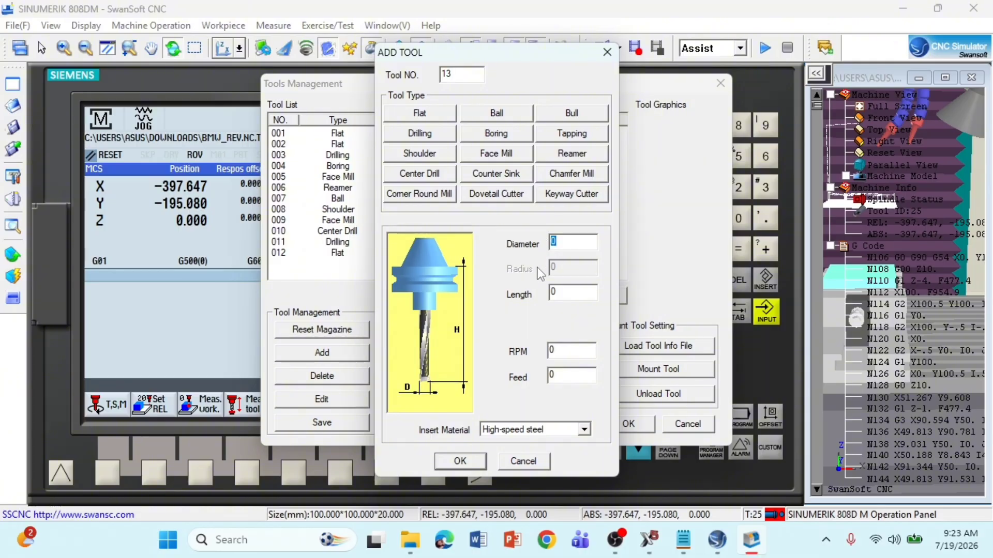
{"action": "type", "text": "1"}
{"action": "left_click", "coordinate": [573, 292]}
{"action": "type", "text": "100"}
{"action": "left_click", "coordinate": [429, 114]}
{"action": "left_click", "coordinate": [477, 462]}
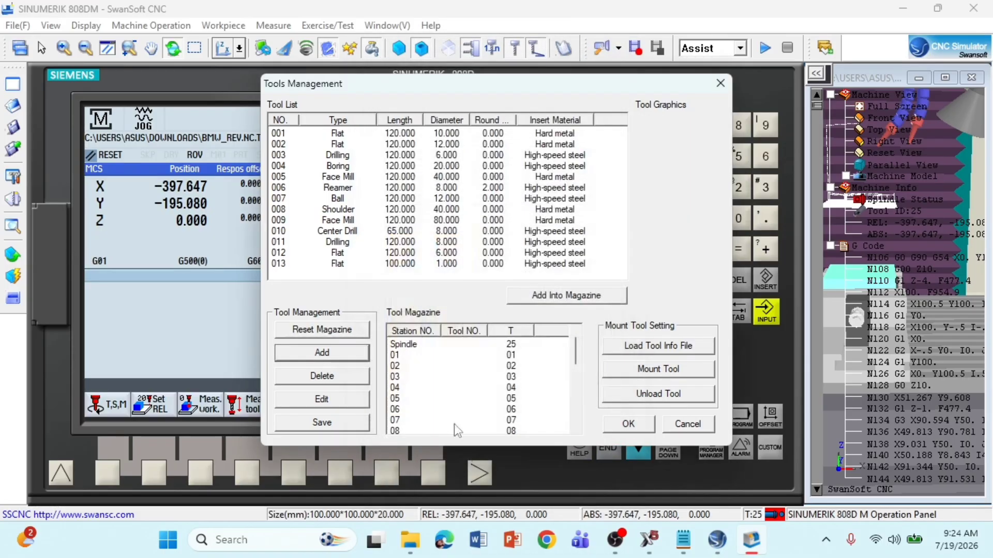
Mount the 1 mm flat tool 013 in the main spindle and accept the tool settings
{"action": "left_click", "coordinate": [340, 265]}
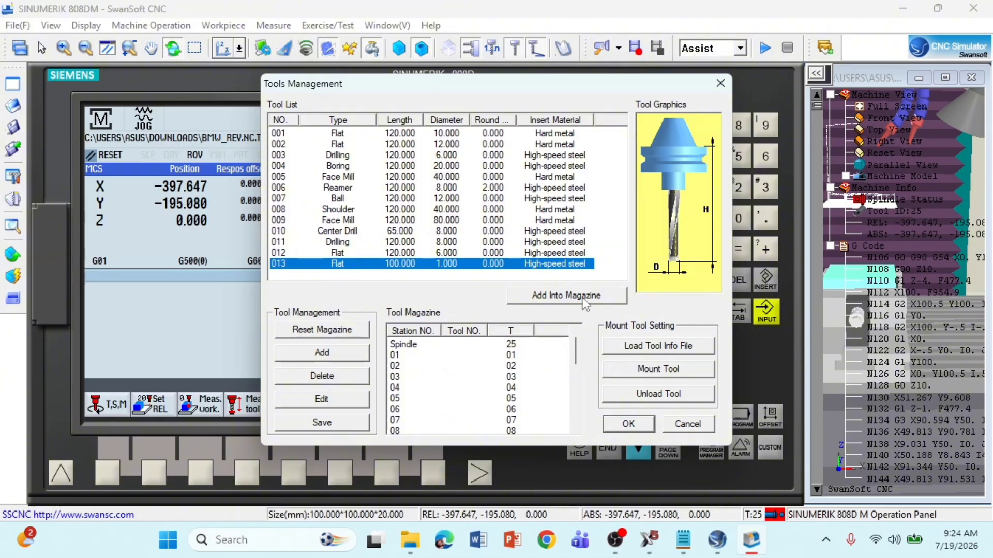
{"action": "left_click", "coordinate": [579, 300]}
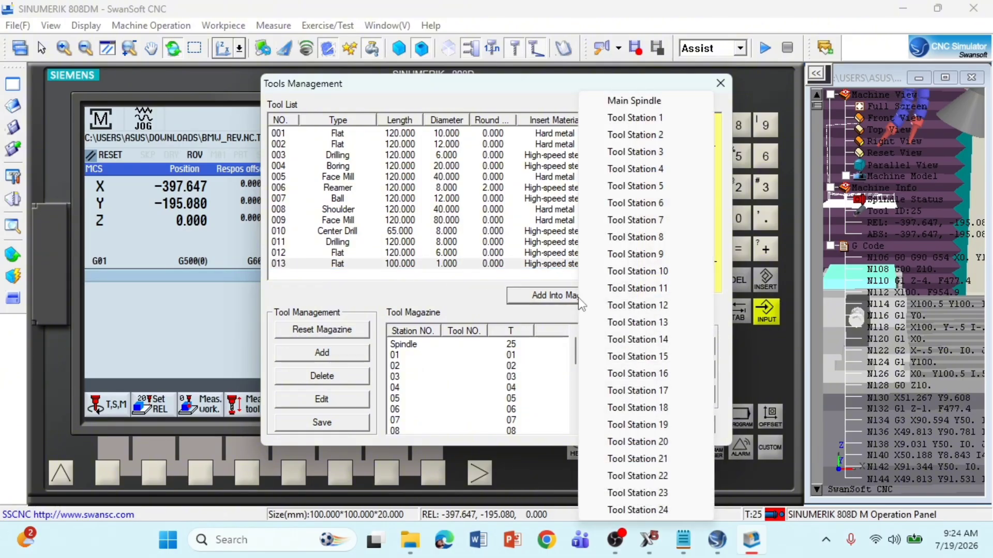
{"action": "left_click", "coordinate": [649, 103]}
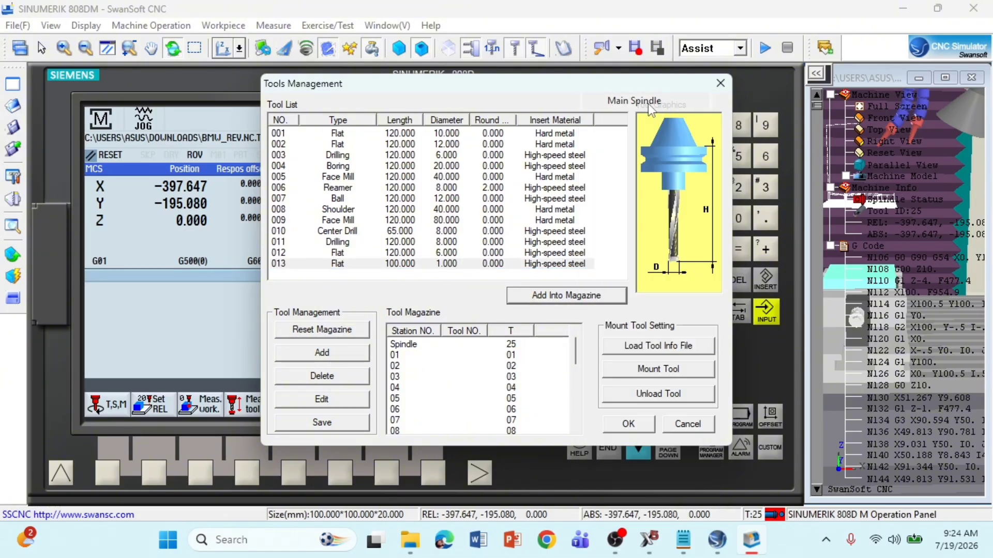
{"action": "left_click", "coordinate": [629, 423]}
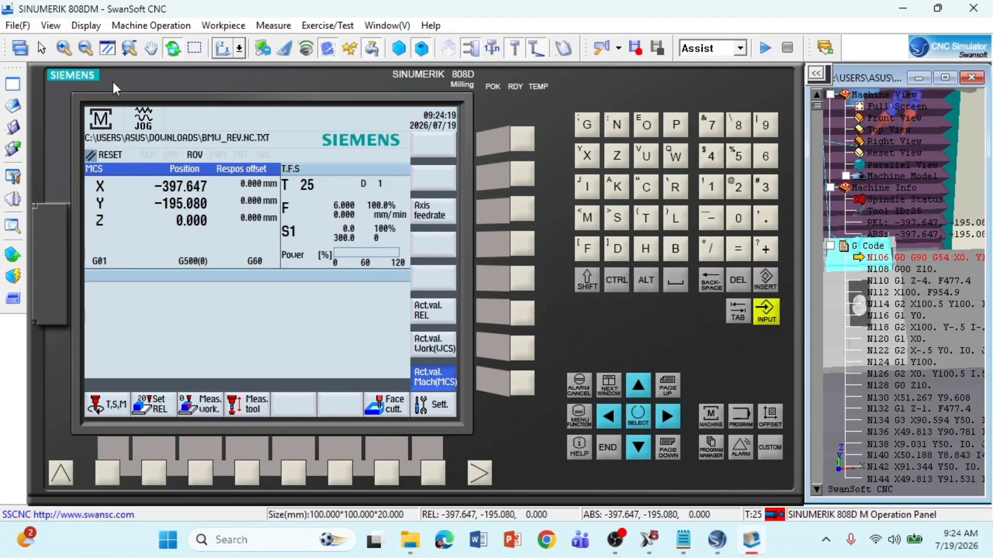
Turn off the coolant display and toggle the machine display in the simulation view
{"action": "left_click", "coordinate": [95, 29]}
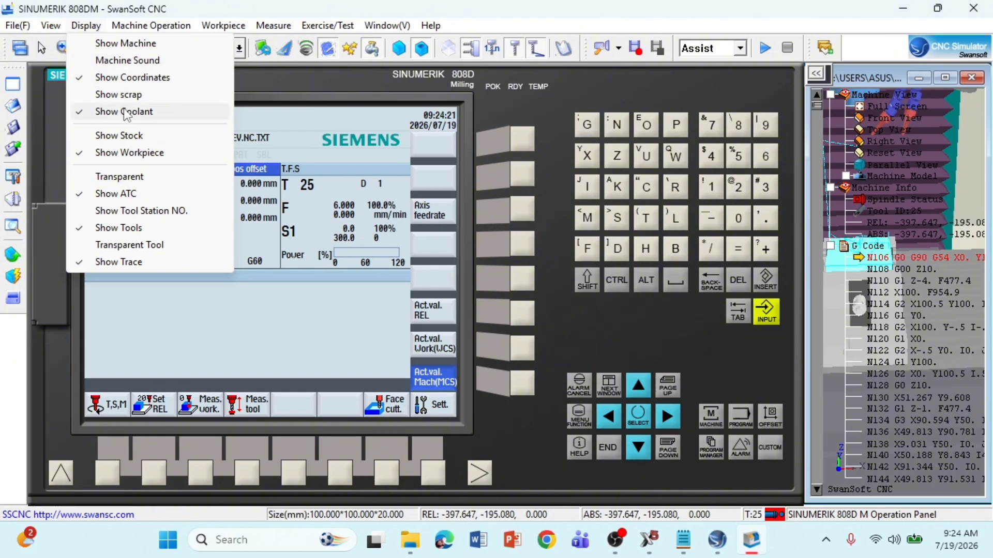
{"action": "left_click", "coordinate": [126, 114]}
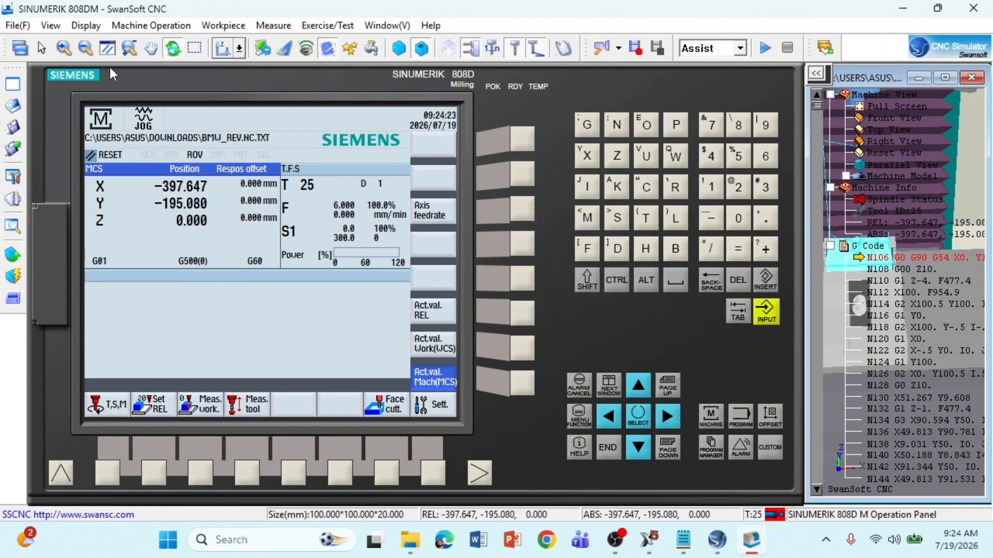
{"action": "left_click", "coordinate": [86, 26]}
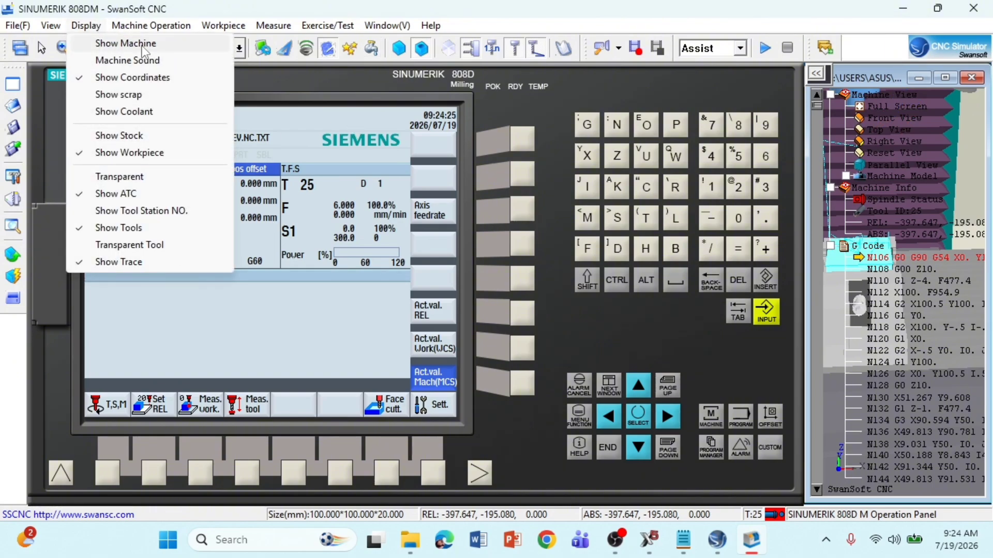
{"action": "left_click", "coordinate": [125, 43]}
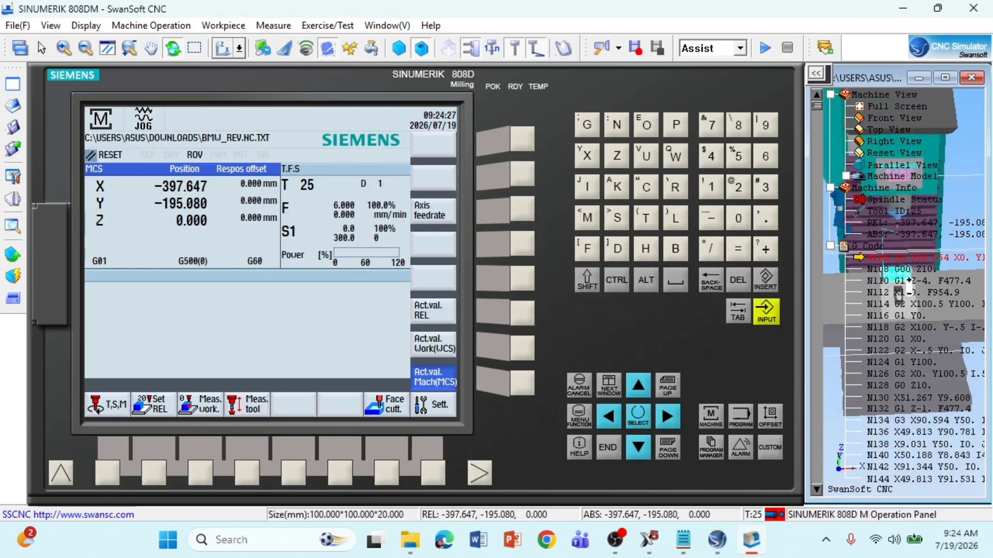
{"action": "left_click", "coordinate": [99, 28]}
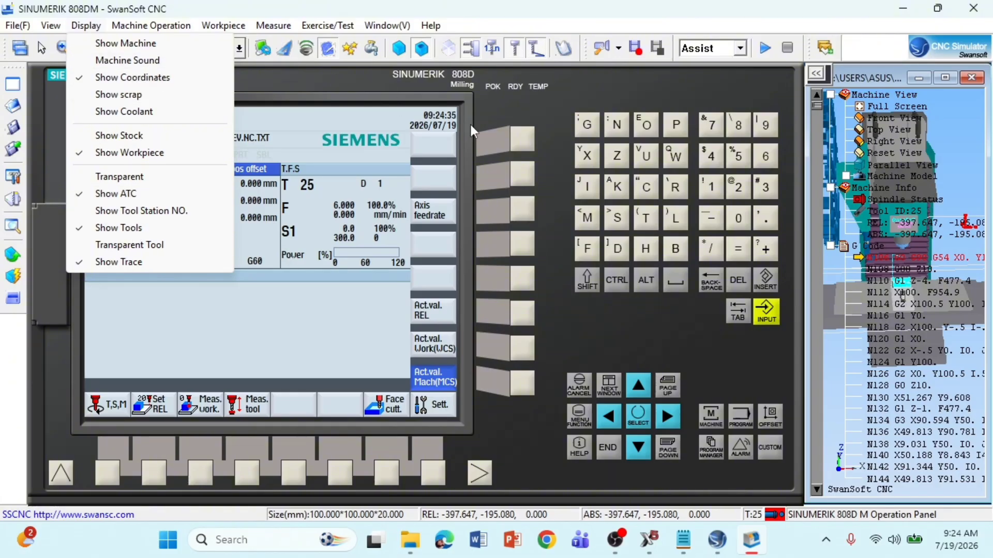
{"action": "left_click", "coordinate": [874, 43]}
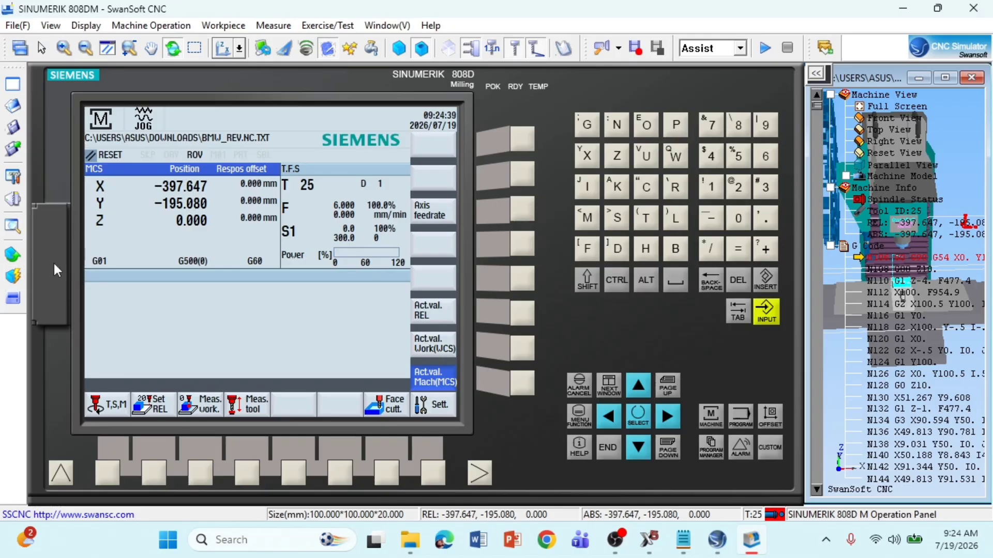
Rapid-position the tool at the top corner of the workpiece nearest the X and Y origin
{"action": "left_click", "coordinate": [20, 255]}
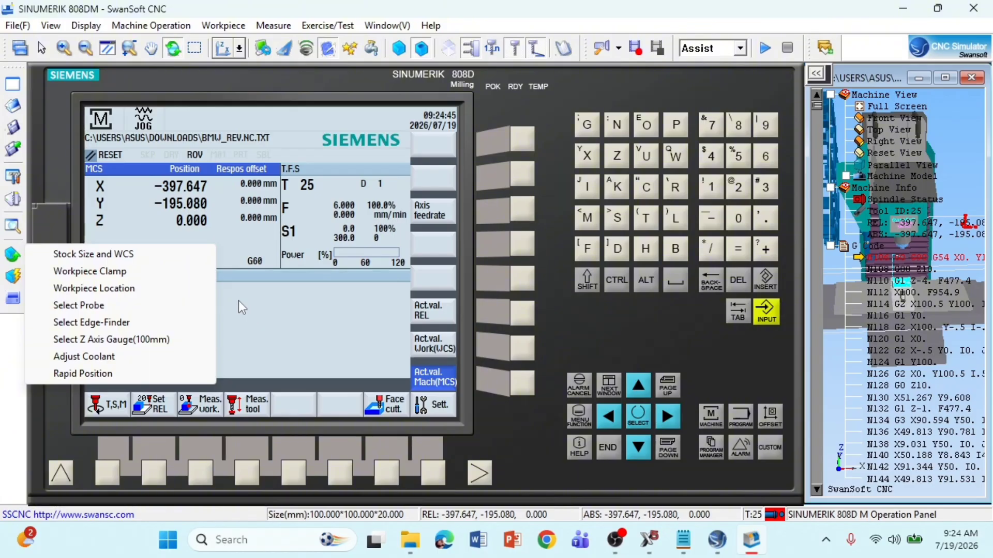
{"action": "left_click", "coordinate": [110, 372]}
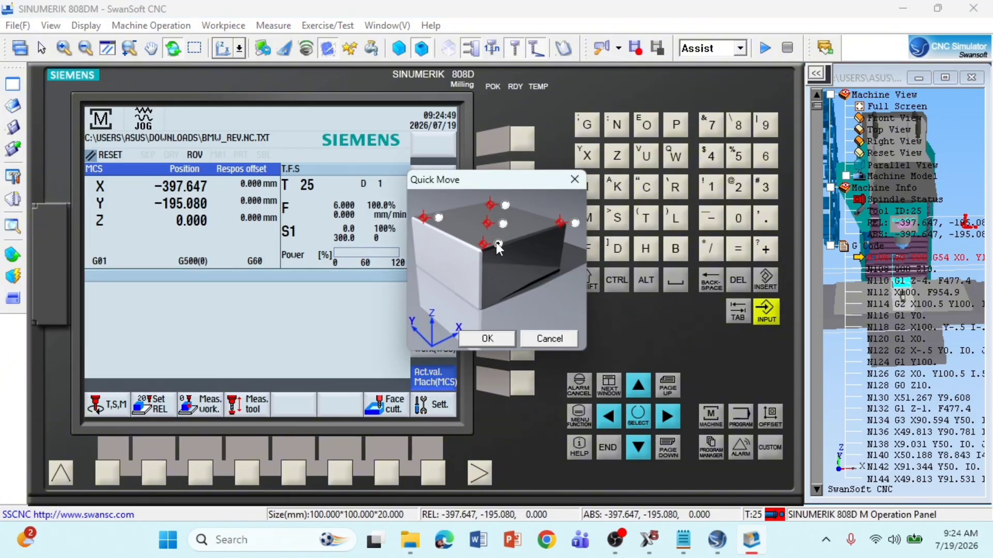
{"action": "left_click", "coordinate": [497, 338]}
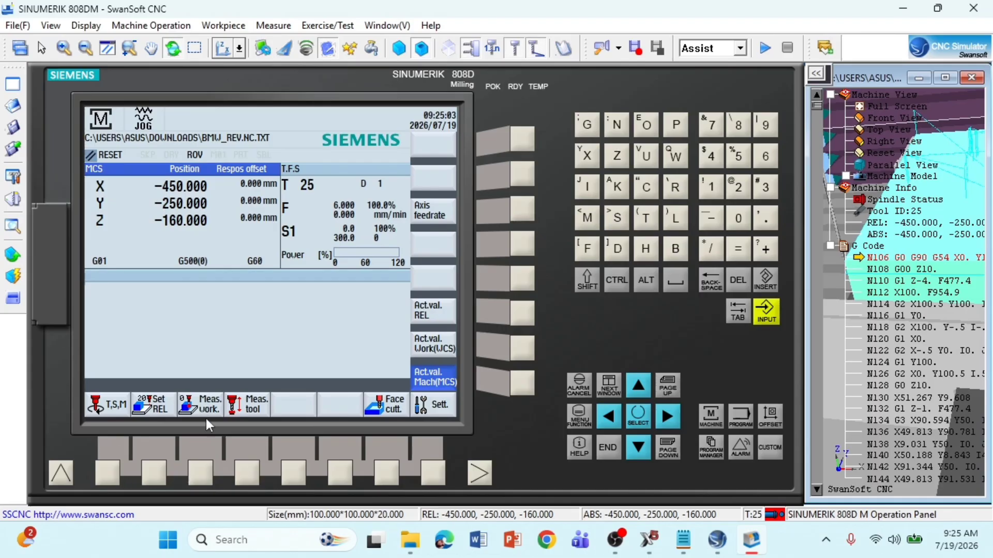
Measure the workpiece edge in X, Y and Z at the current tool position, with the work offset saved in G54
{"action": "left_click", "coordinate": [200, 467]}
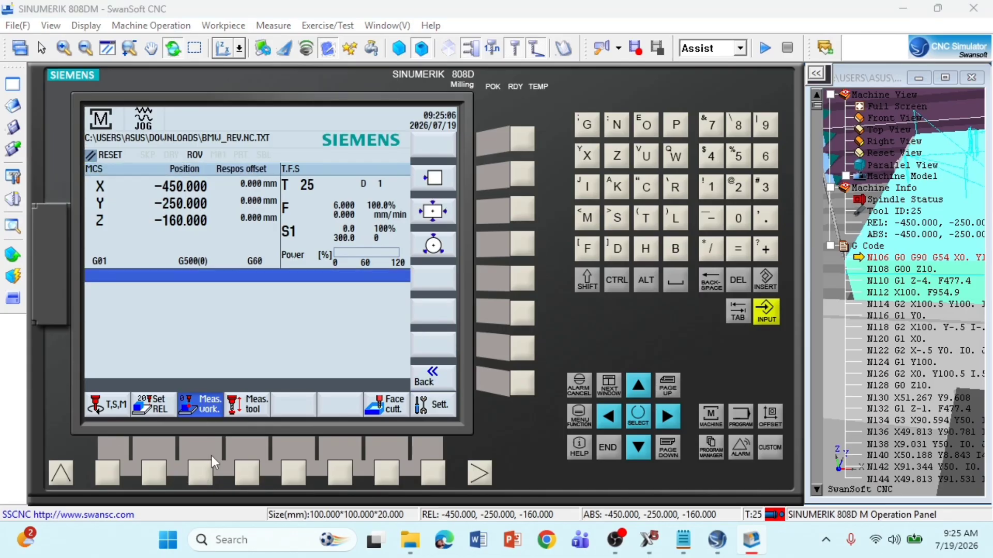
{"action": "left_click", "coordinate": [530, 173]}
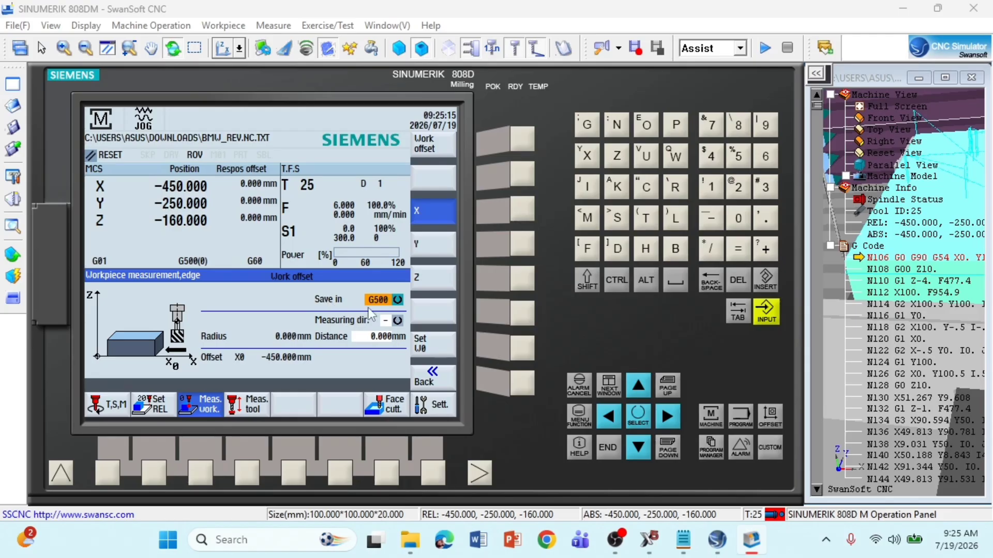
{"action": "left_click", "coordinate": [637, 423]}
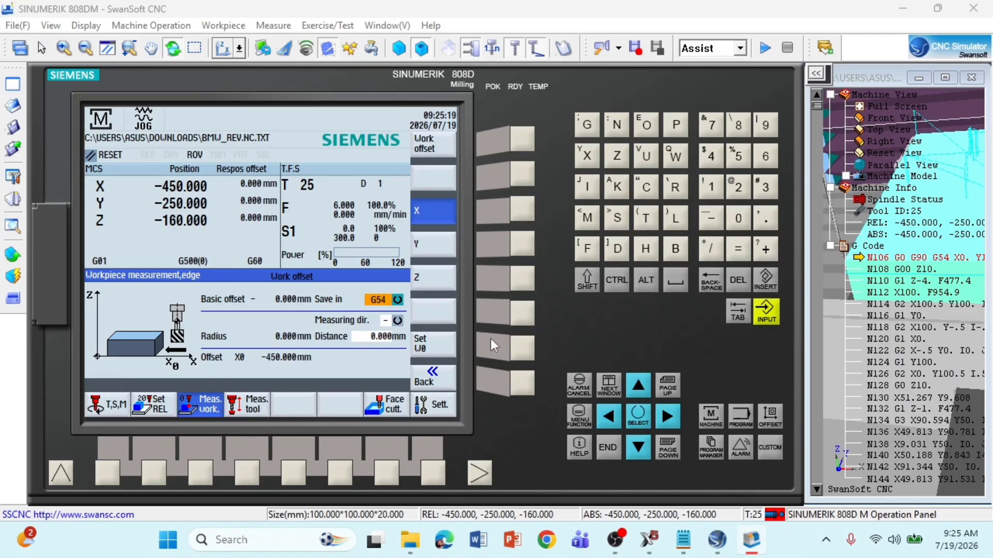
{"action": "left_click", "coordinate": [521, 248]}
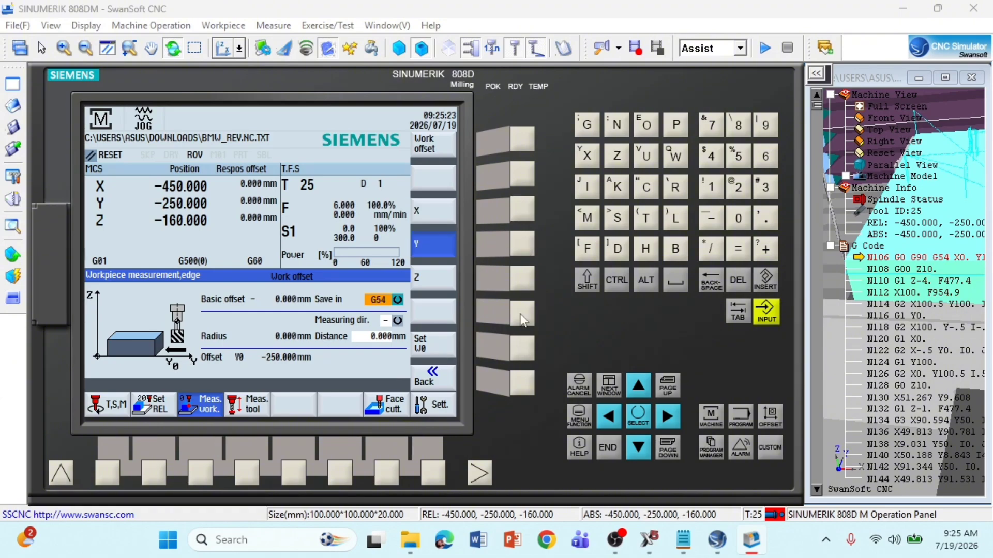
{"action": "left_click", "coordinate": [522, 279]}
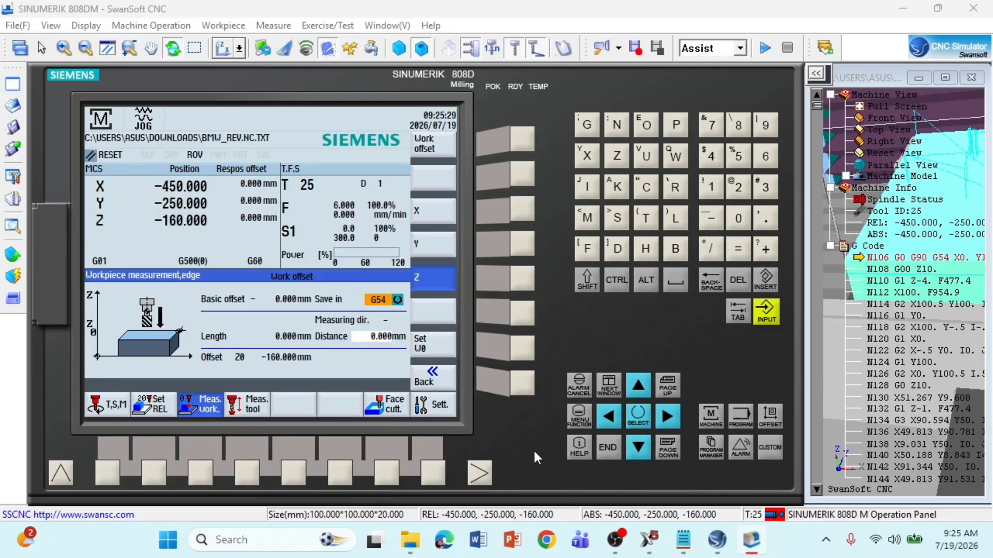
Switch to reference point mode, check the stored program list and the BMW_REV.NC.TXT code, and return to the machine screen
{"action": "mouse_move", "coordinate": [667, 504]}
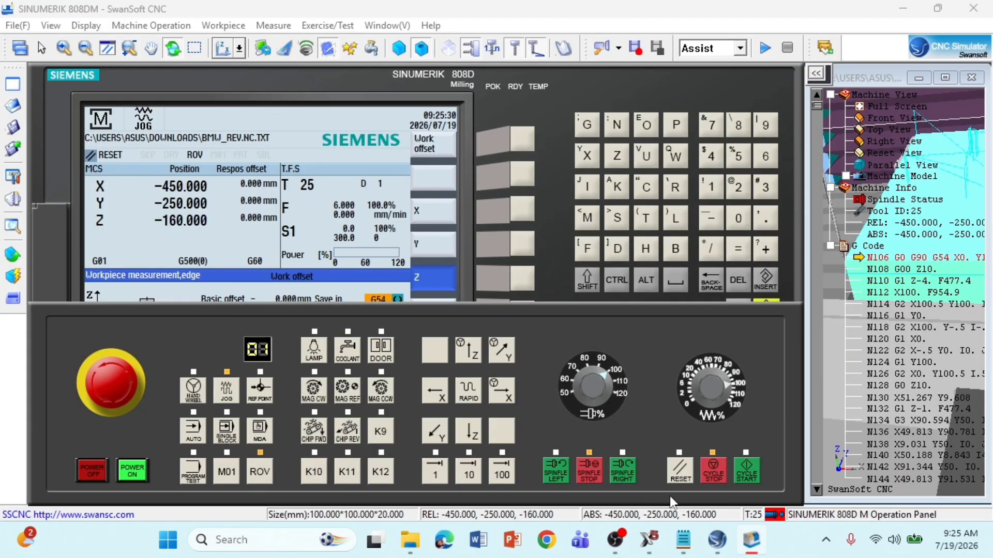
{"action": "left_click", "coordinate": [261, 393]}
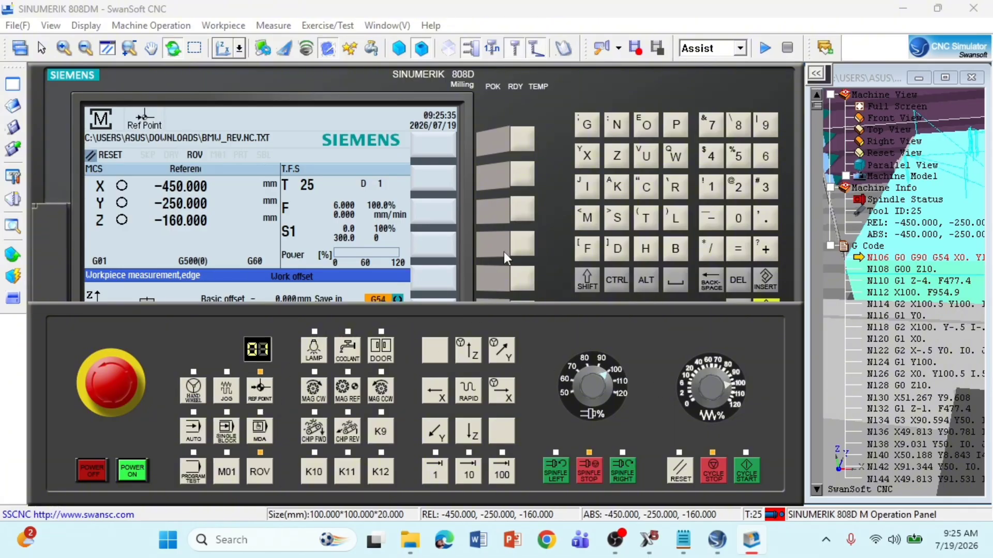
{"action": "left_click", "coordinate": [552, 226]}
{"action": "left_click", "coordinate": [737, 412]}
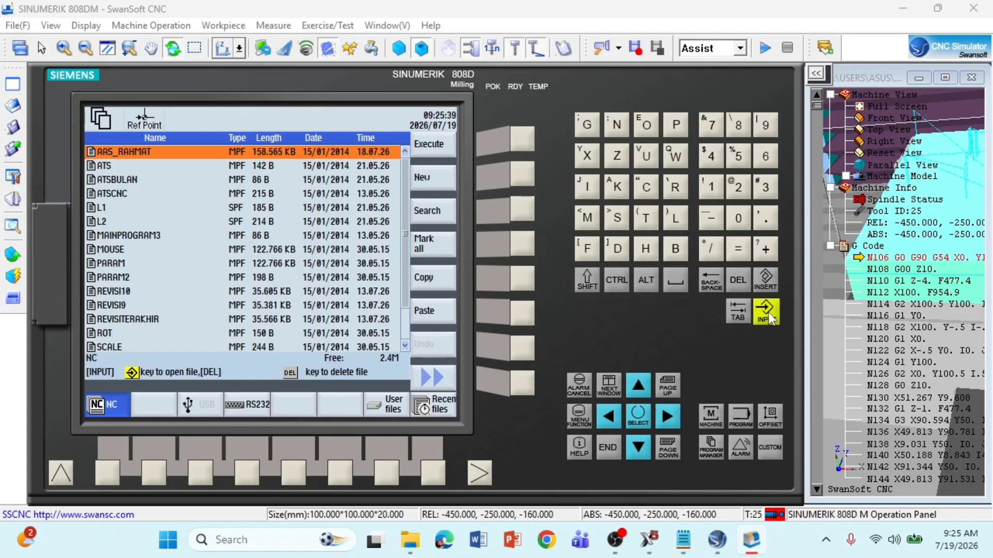
{"action": "left_click", "coordinate": [639, 451]}
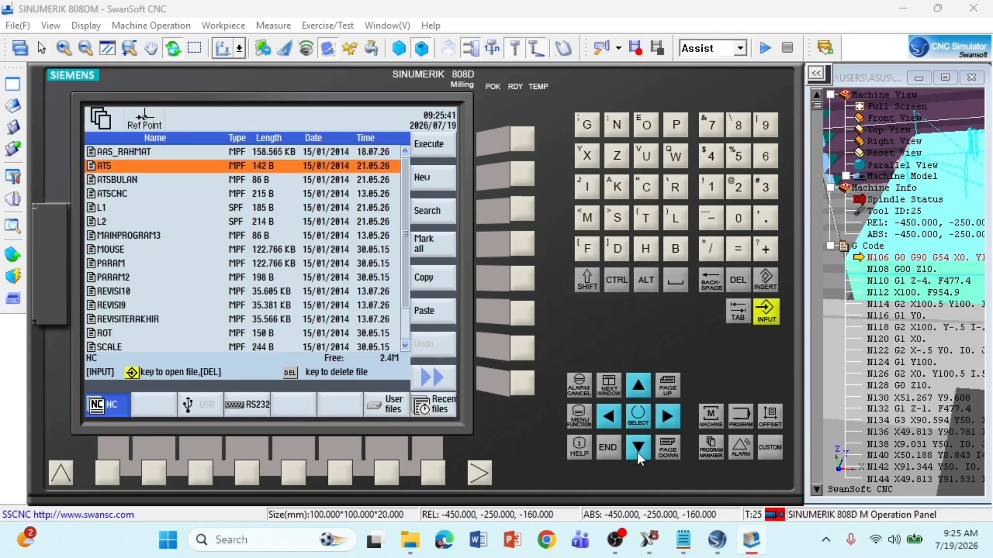
{"action": "left_click", "coordinate": [641, 393]}
{"action": "left_click", "coordinate": [767, 314]}
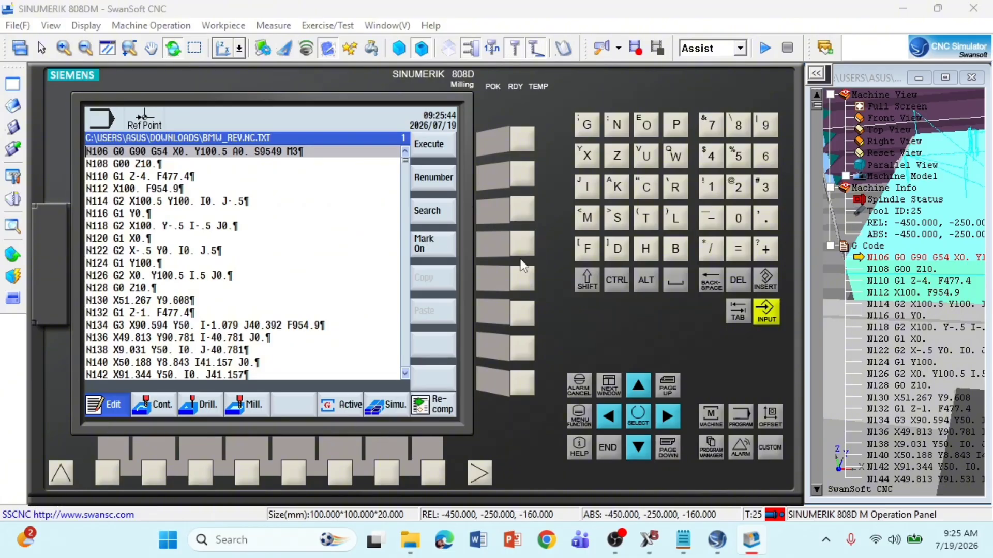
{"action": "left_click", "coordinate": [713, 416]}
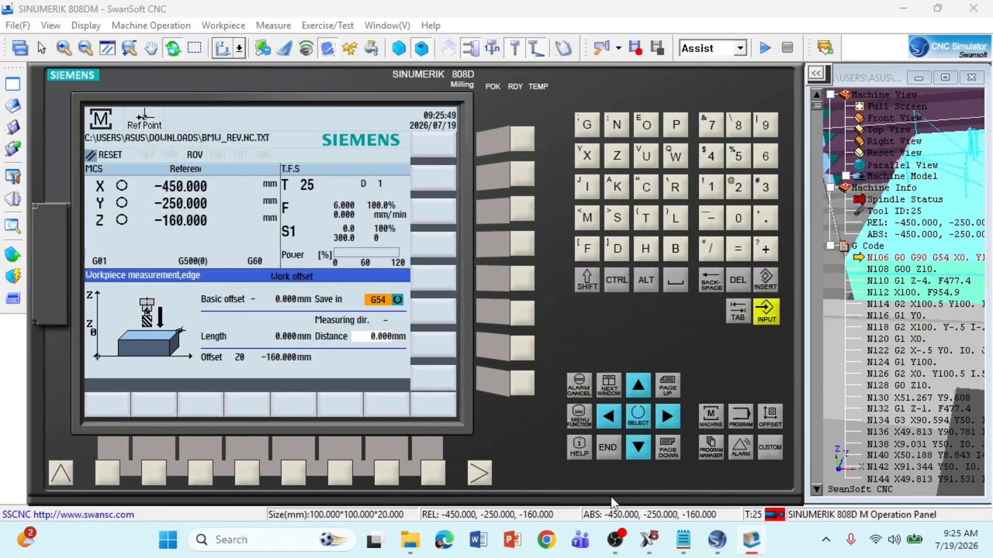
Put the machine in reference point mode and home the Z and X axes
{"action": "mouse_move", "coordinate": [610, 501]}
{"action": "left_click", "coordinate": [227, 393]}
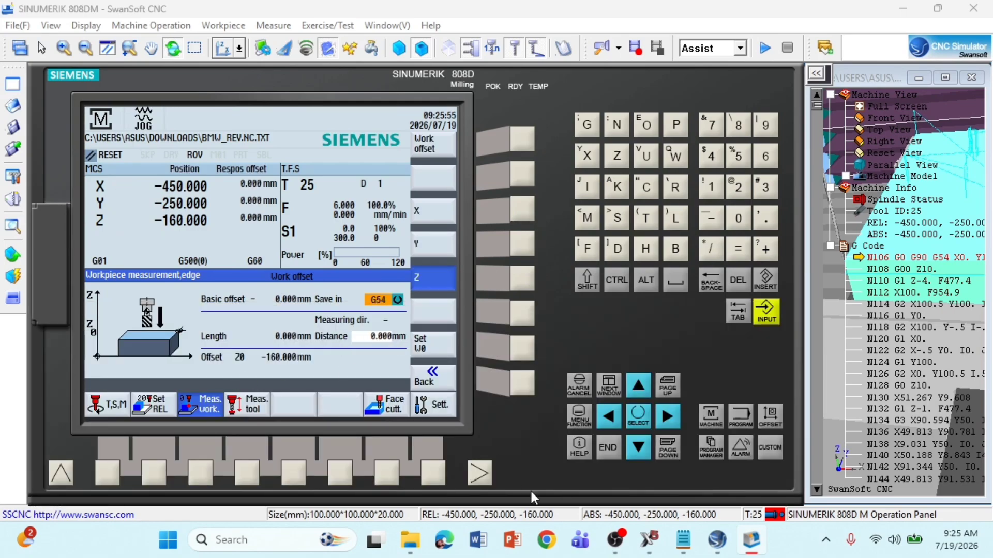
{"action": "mouse_move", "coordinate": [570, 502]}
{"action": "left_click", "coordinate": [261, 398]}
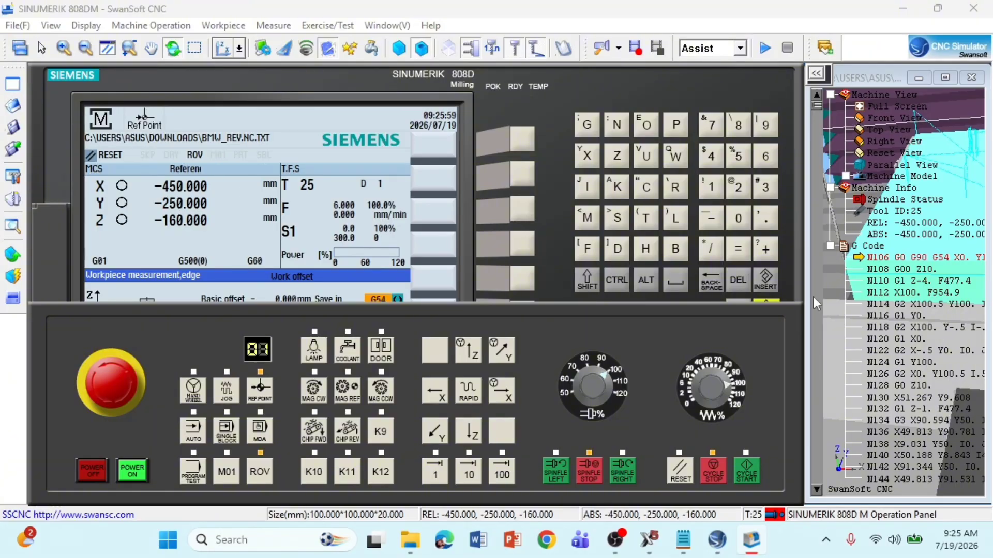
{"action": "scroll", "coordinate": [920, 252], "scroll_direction": "down", "scroll_amount": 5}
{"action": "scroll", "coordinate": [917, 252], "scroll_direction": "down", "scroll_amount": 5}
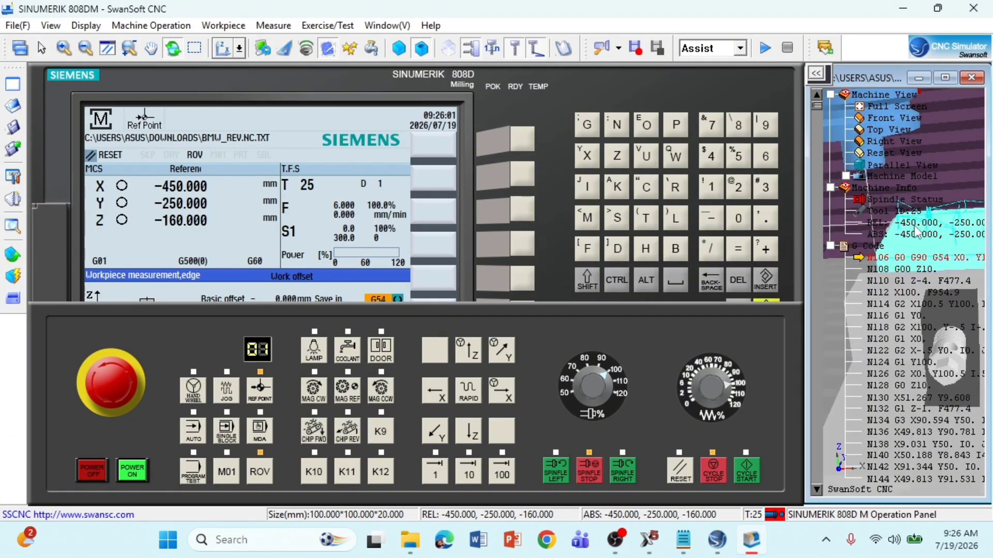
{"action": "left_click", "coordinate": [468, 350]}
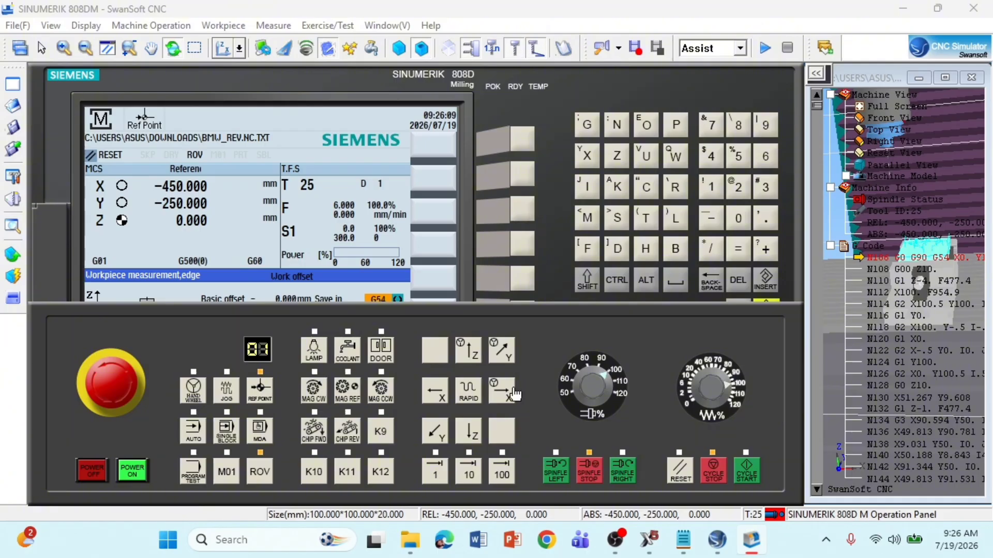
{"action": "left_click", "coordinate": [501, 392]}
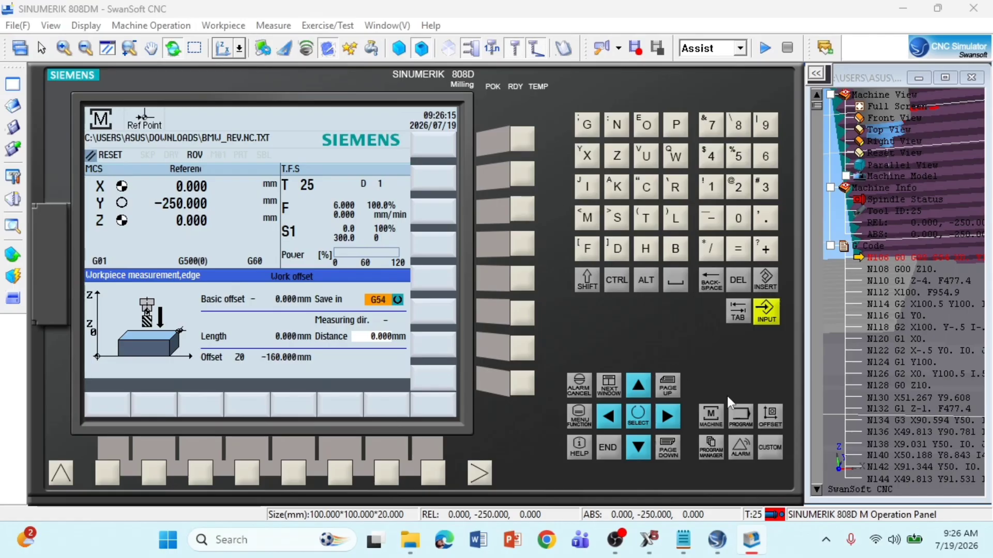
Open the BMW_REV.NC.TXT program and load it for execution in AUTO mode
{"action": "left_click", "coordinate": [738, 416]}
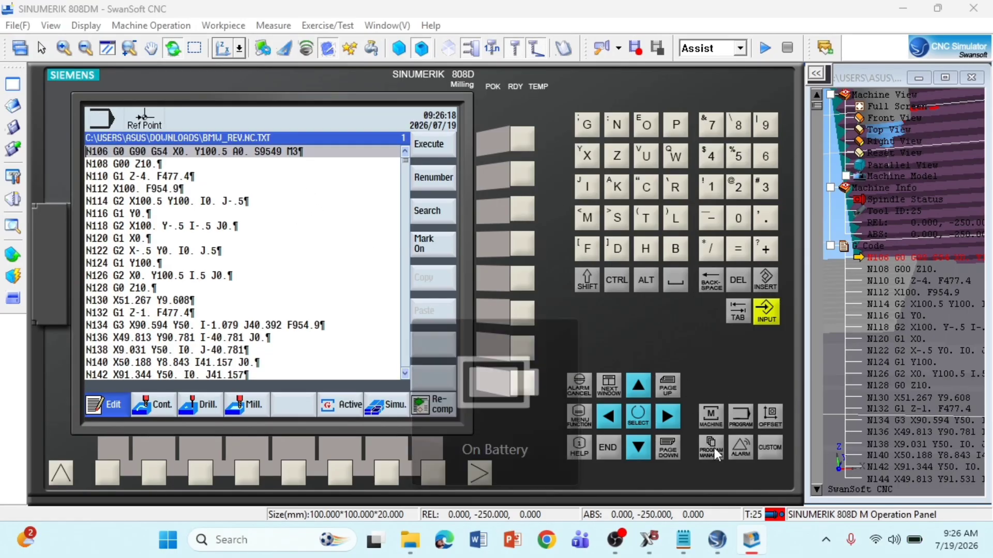
{"action": "left_click", "coordinate": [715, 419]}
{"action": "left_click", "coordinate": [739, 420]}
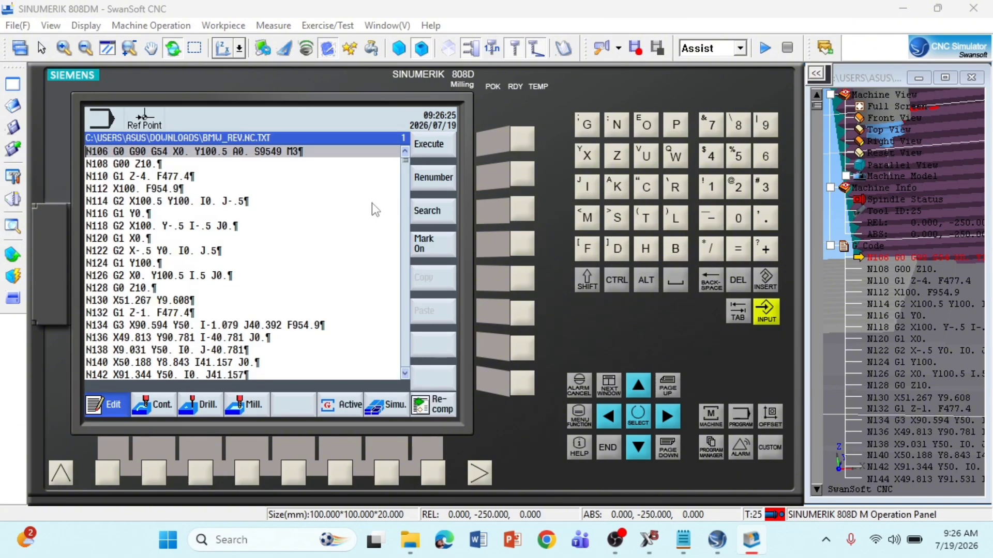
{"action": "left_click", "coordinate": [519, 141]}
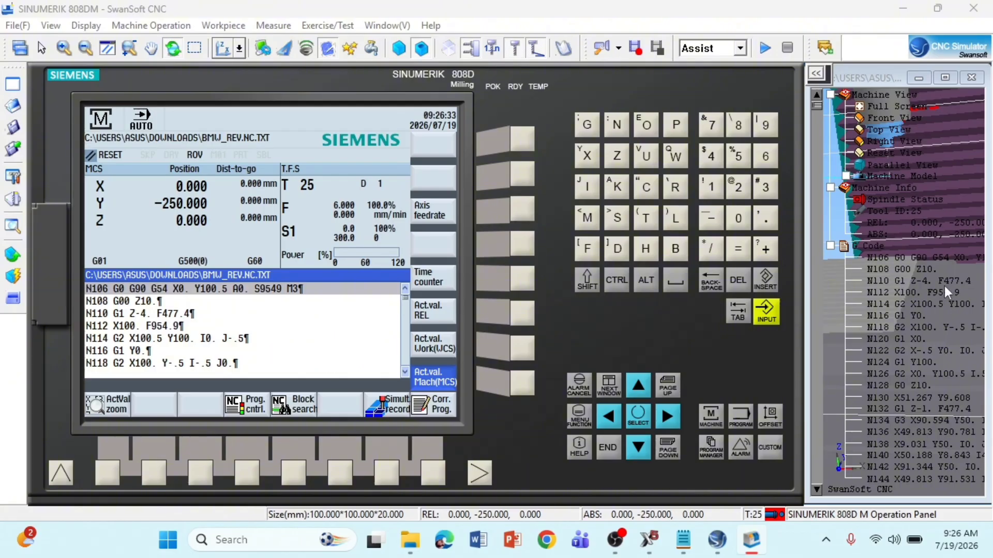
Reduce the tool changing speed in the CNC operation options to the middle of the slow-to-fast range
{"action": "scroll", "coordinate": [904, 251], "scroll_direction": "up", "scroll_amount": 2}
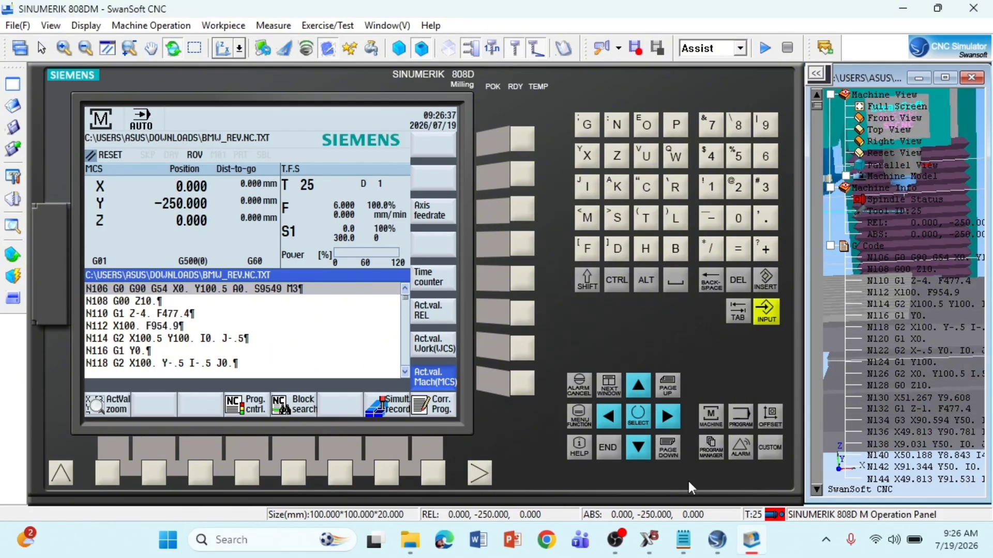
{"action": "mouse_move", "coordinate": [687, 500]}
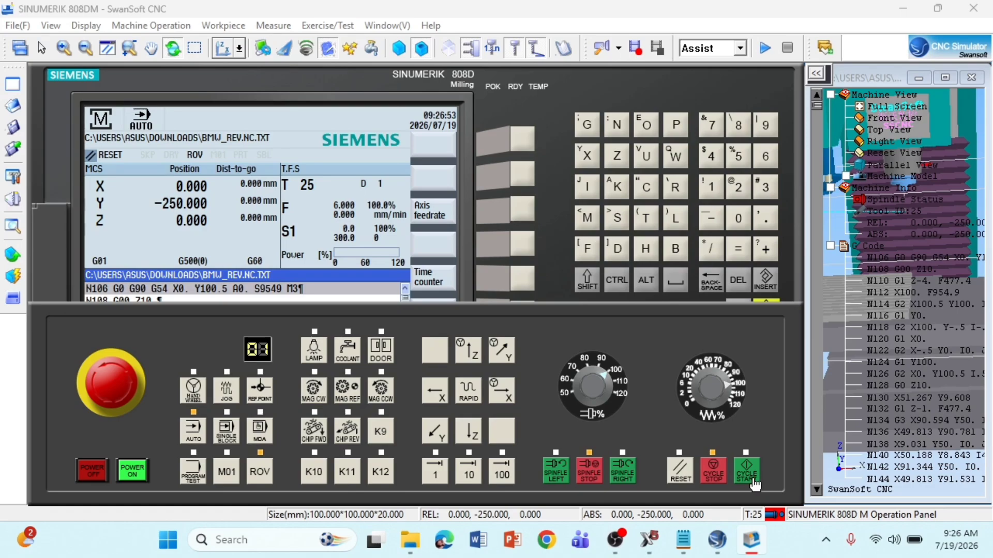
{"action": "left_click", "coordinate": [99, 27]}
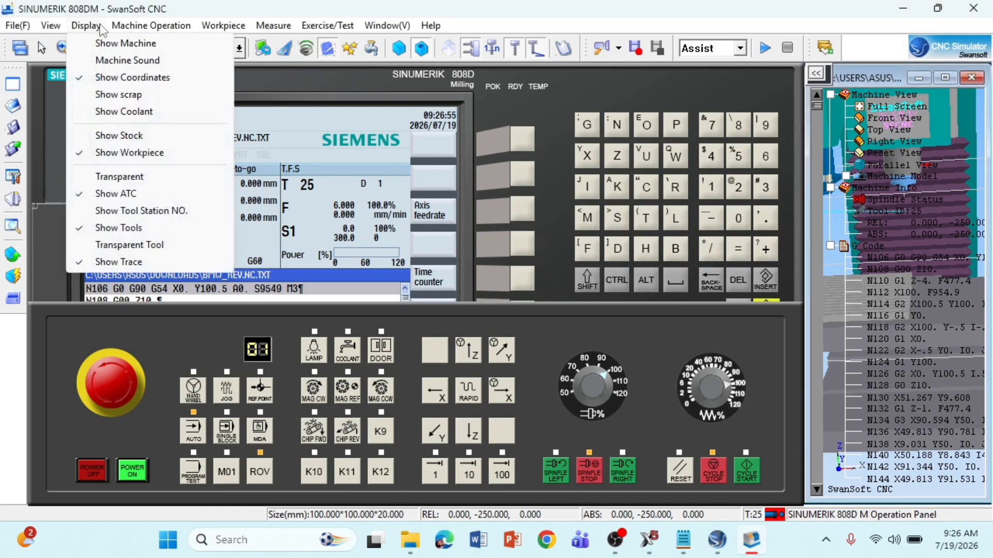
{"action": "left_click", "coordinate": [155, 41]}
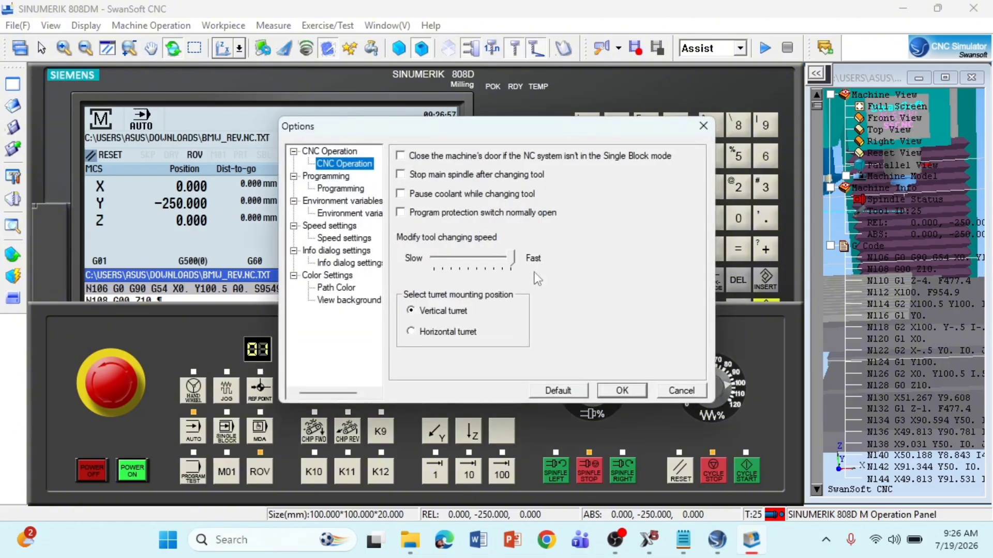
{"action": "left_click_drag", "start_coordinate": [506, 262], "coordinate": [458, 278]}
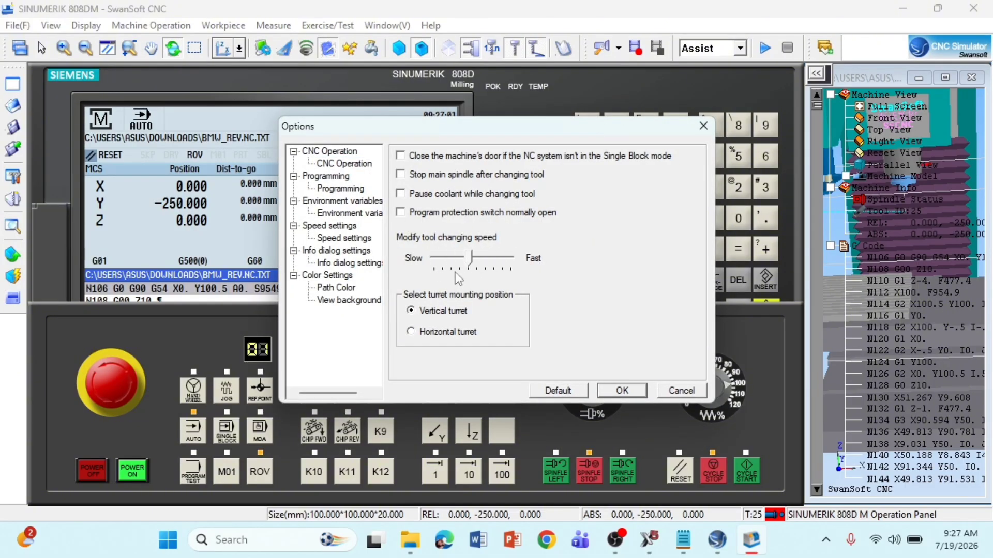
{"action": "left_click", "coordinate": [622, 390]}
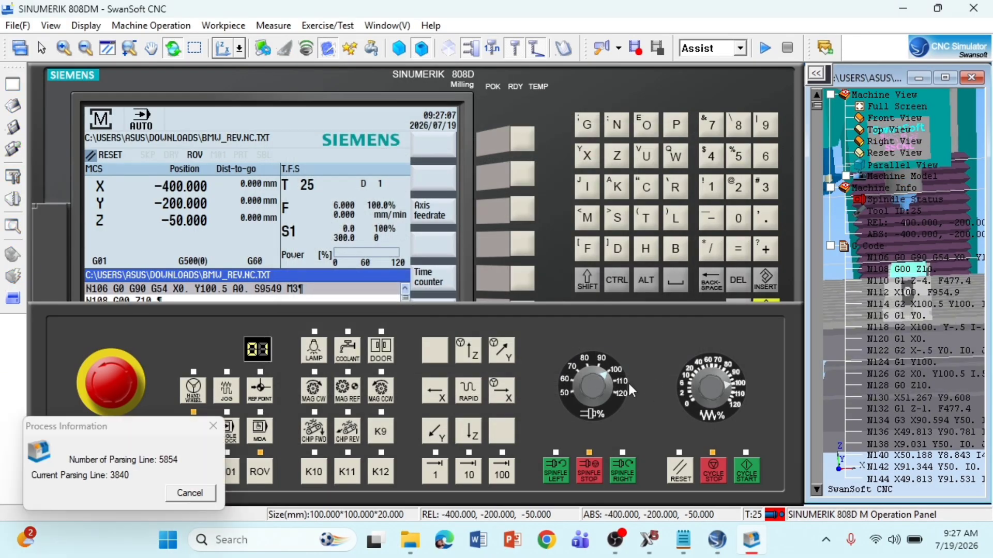
Start the cycle for the loaded BMW_REV.NC.TXT program and let the machining simulation run to its end
{"action": "left_click", "coordinate": [748, 473]}
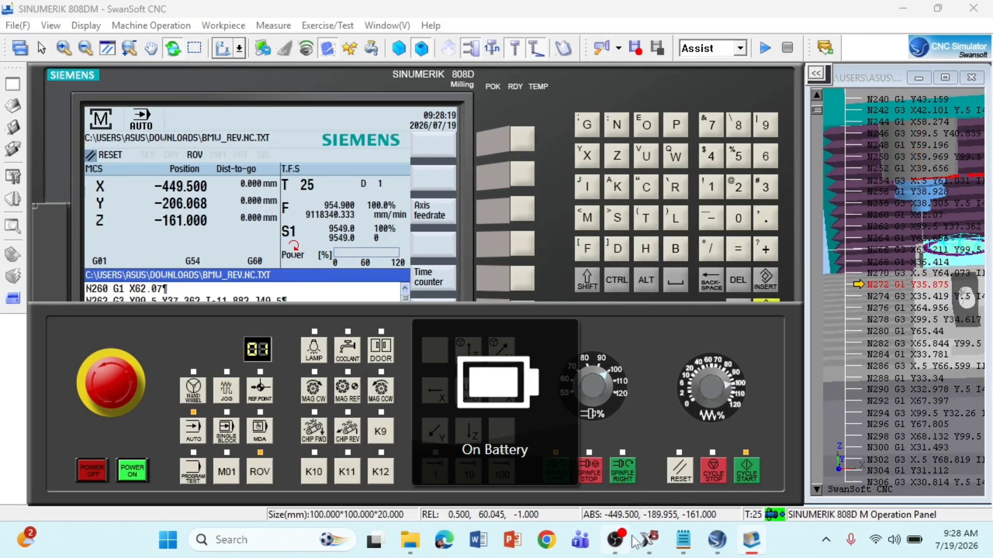
{"action": "mouse_move", "coordinate": [625, 545]}
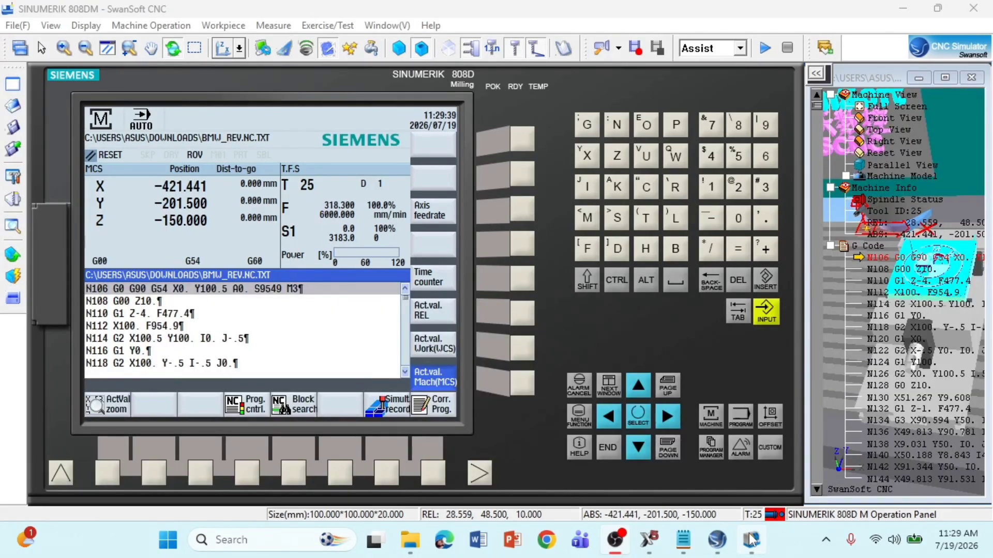
{"action": "left_click", "coordinate": [748, 537]}
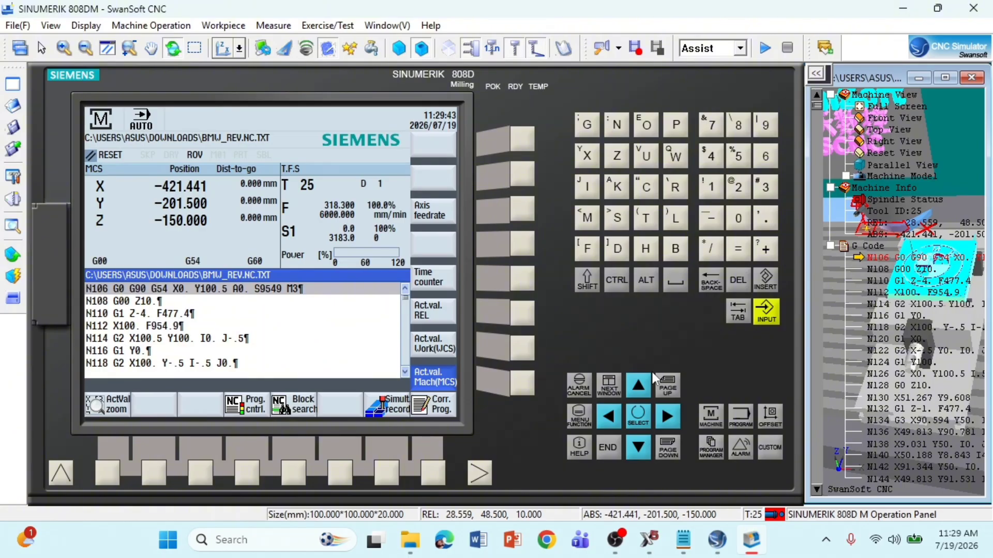
Move both control panels out of the way and maximize the machine view on the machined BMW logo
{"action": "left_click_drag", "start_coordinate": [585, 87], "coordinate": [598, 508]}
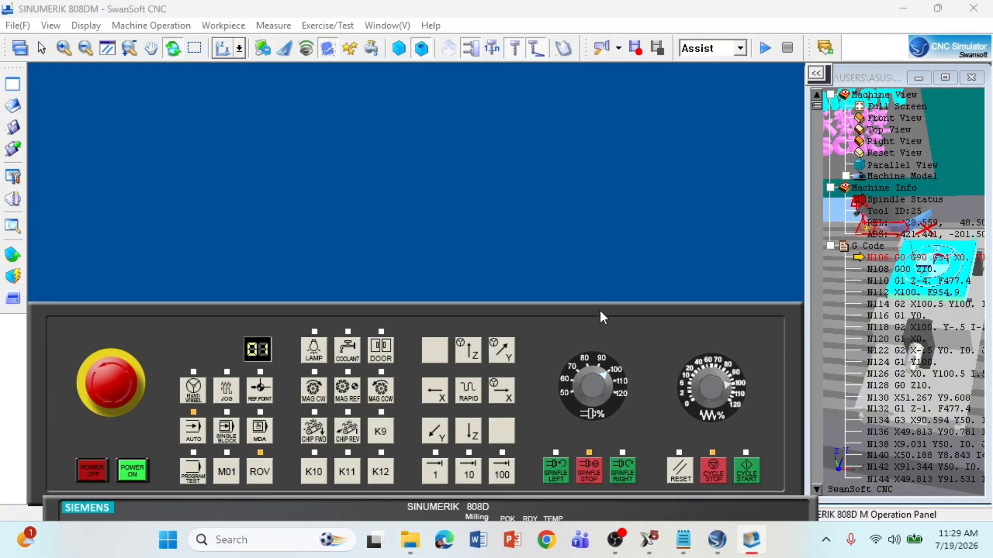
{"action": "left_click_drag", "start_coordinate": [599, 309], "coordinate": [600, 470]}
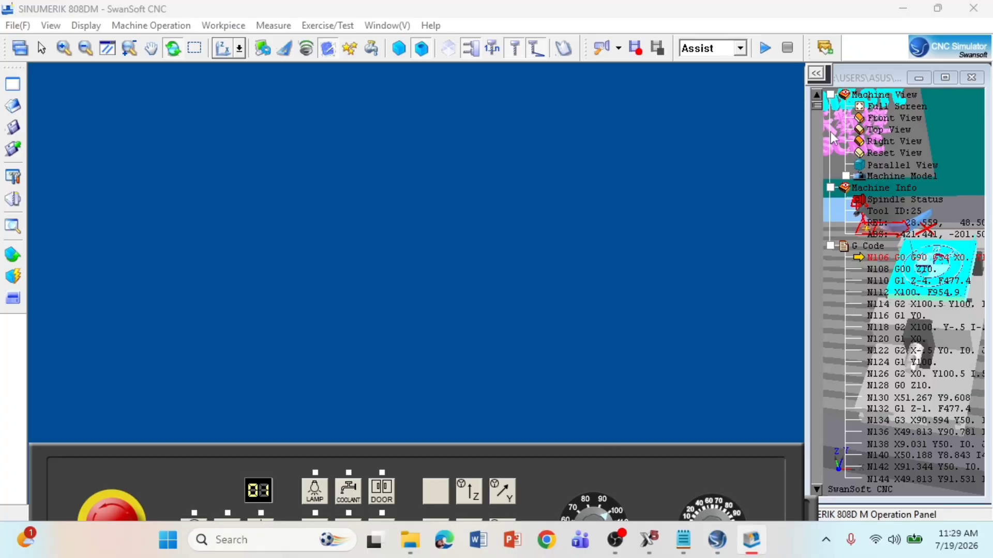
{"action": "left_click", "coordinate": [946, 77]}
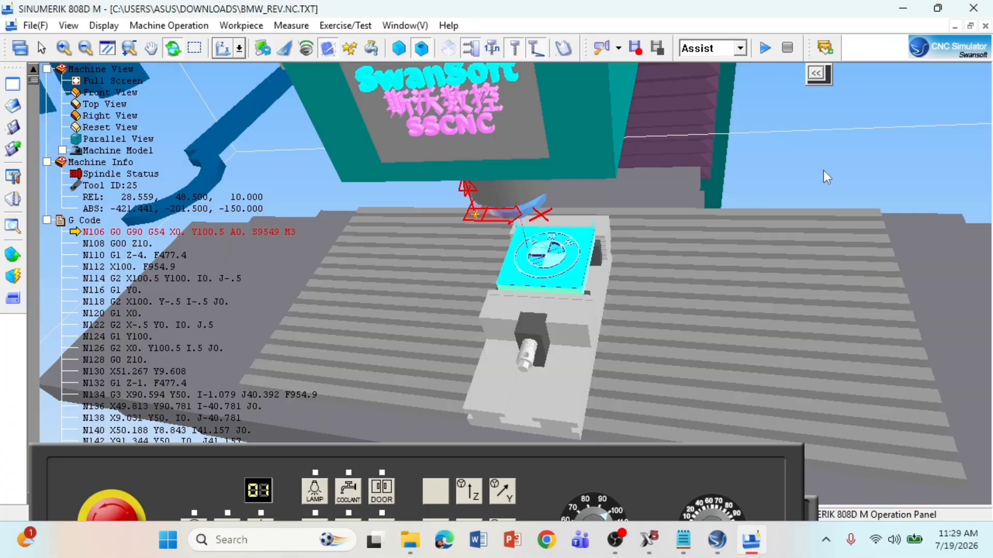
{"action": "scroll", "coordinate": [575, 257], "scroll_direction": "up", "scroll_amount": 3}
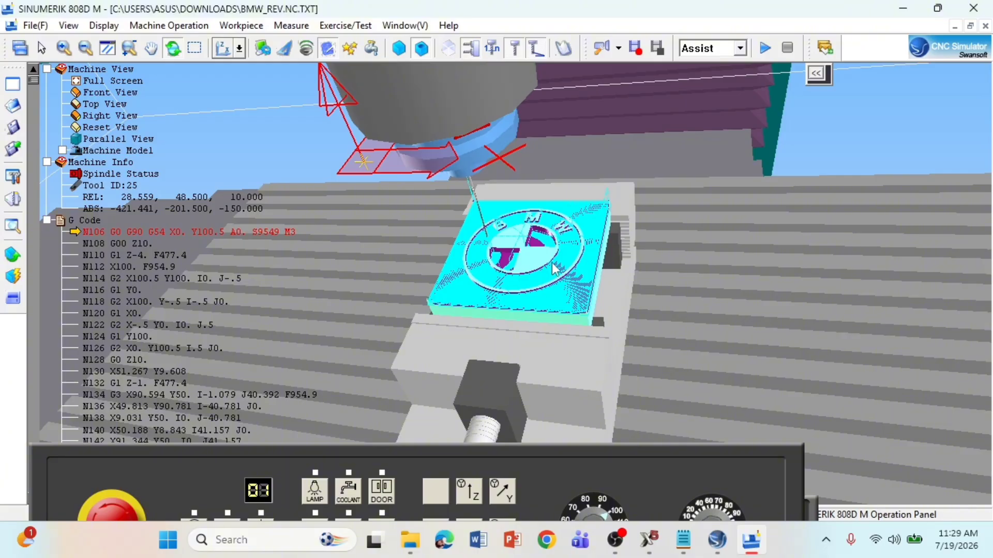
{"action": "scroll", "coordinate": [552, 257], "scroll_direction": "up", "scroll_amount": 2}
{"action": "left_click_drag", "start_coordinate": [555, 259], "coordinate": [609, 295]}
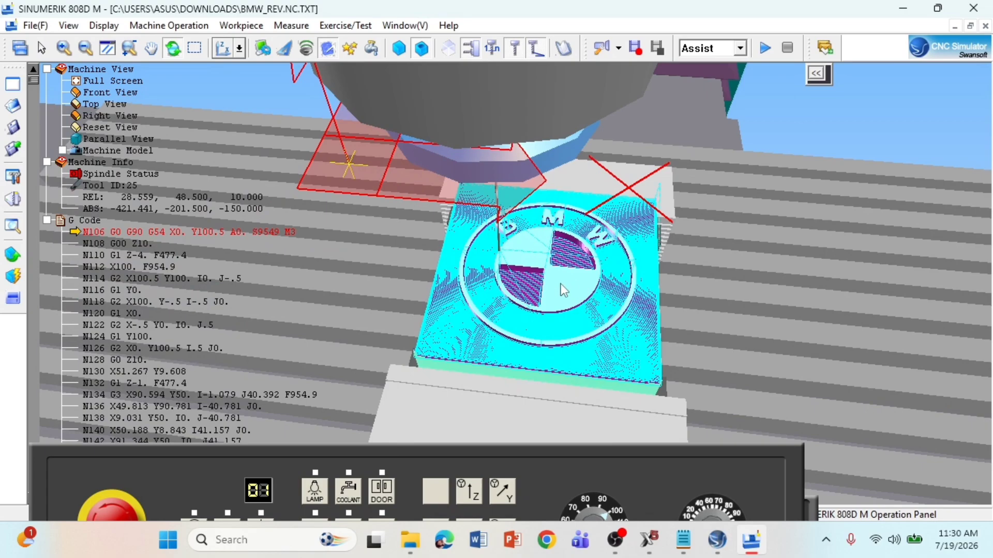
{"action": "scroll", "coordinate": [567, 283], "scroll_direction": "up", "scroll_amount": 1}
{"action": "scroll", "coordinate": [568, 284], "scroll_direction": "up", "scroll_amount": 2}
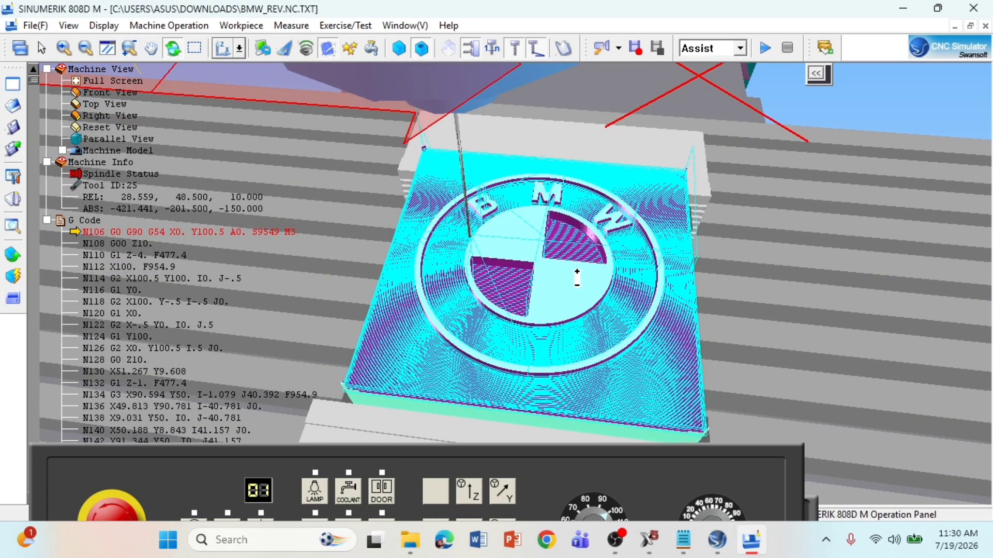
Hide the coordinate display in the machine view and restore it
{"action": "left_click", "coordinate": [115, 25]}
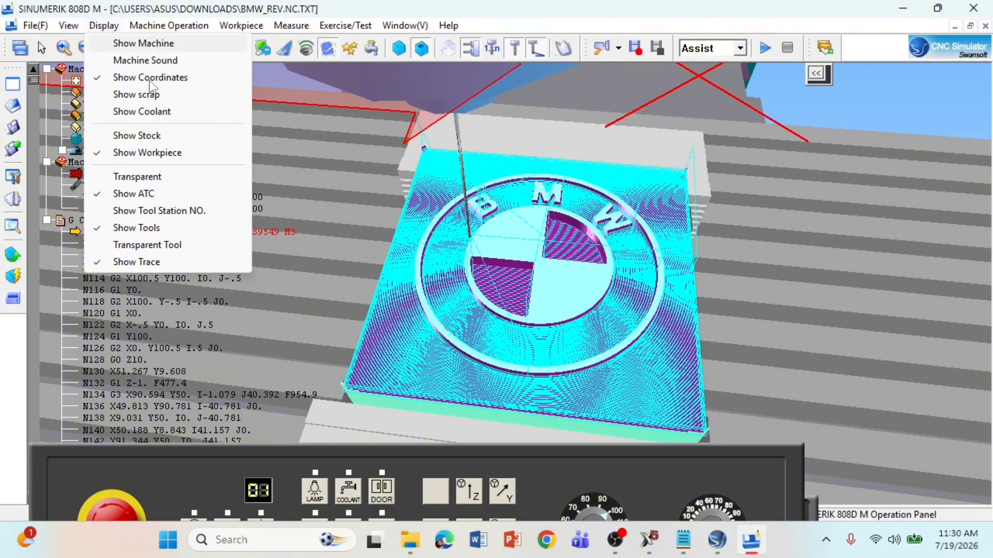
{"action": "left_click", "coordinate": [172, 79]}
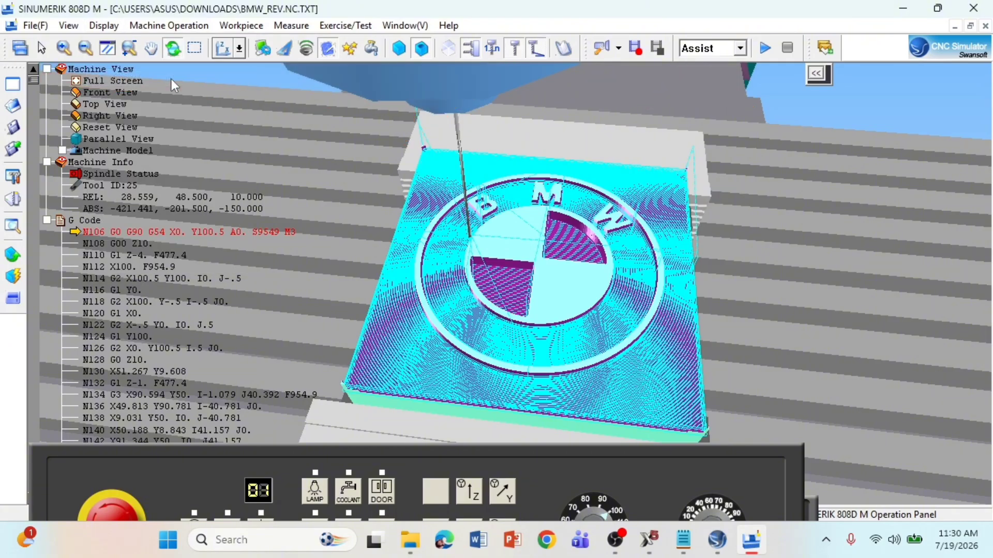
{"action": "left_click", "coordinate": [111, 25]}
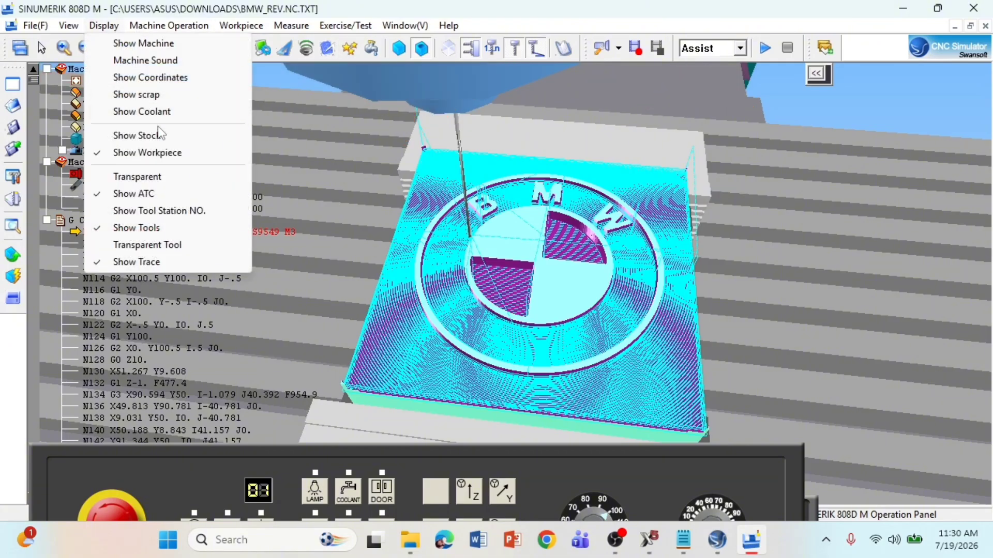
{"action": "left_click", "coordinate": [181, 79]}
Hide the tool path trace and examine the engraved BMW logo on the workpiece up close
{"action": "left_click", "coordinate": [113, 26]}
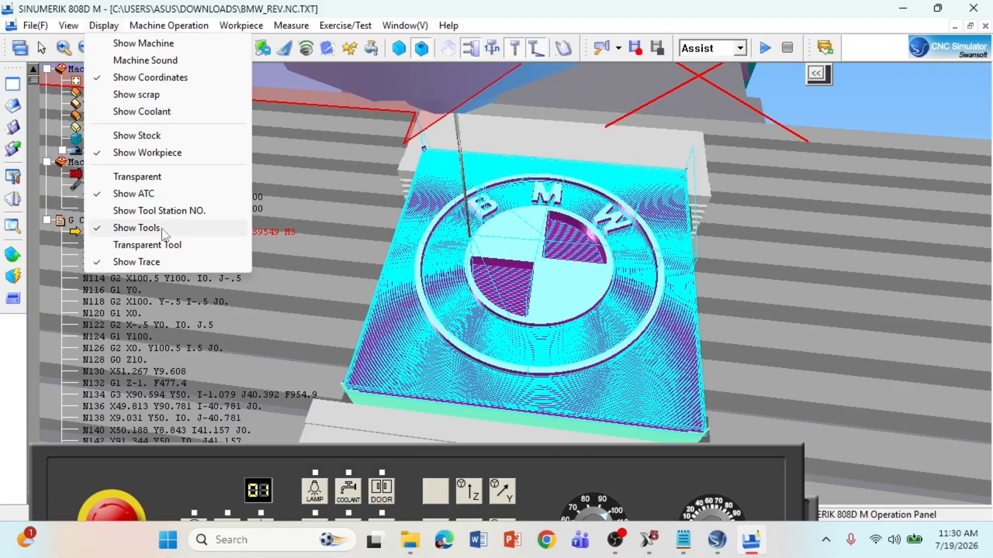
{"action": "left_click", "coordinate": [162, 261]}
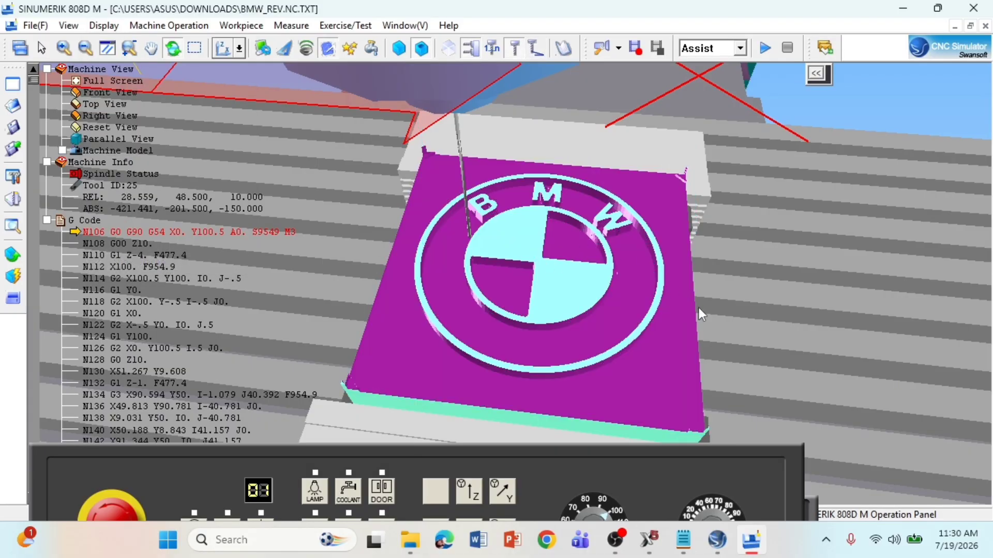
{"action": "scroll", "coordinate": [762, 309], "scroll_direction": "up", "scroll_amount": 1}
{"action": "mouse_move", "coordinate": [755, 298]}
{"action": "left_mouse_down"}
{"action": "mouse_move", "coordinate": [763, 293]}
{"action": "mouse_move", "coordinate": [764, 305]}
{"action": "left_mouse_up"}
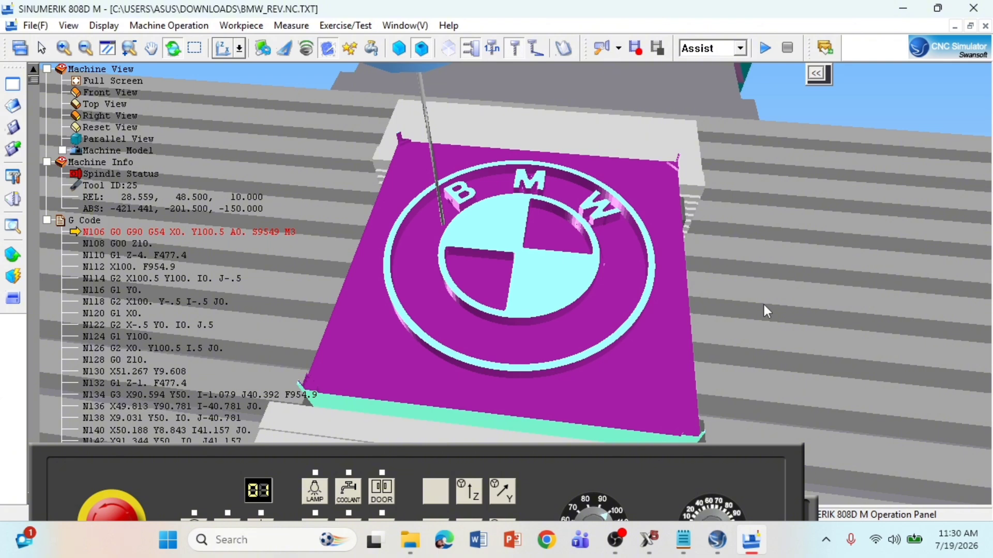
{"action": "left_click_drag", "start_coordinate": [670, 279], "coordinate": [590, 250]}
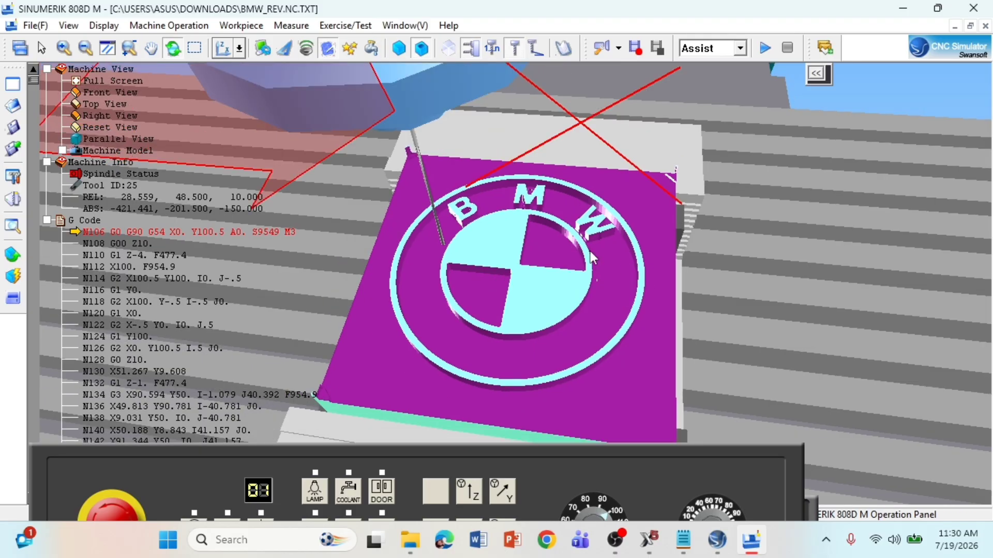